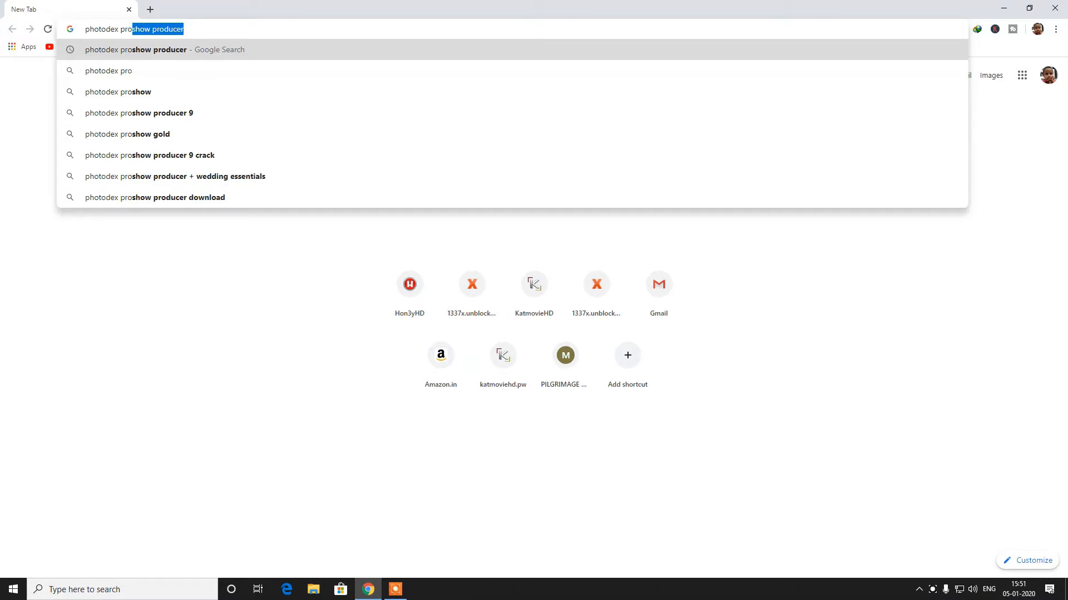
Search for photodex proshow producer and open the ProShow Producer page on photodex.com
{"action": "key", "text": "Right"}
{"action": "key", "text": "Return"}
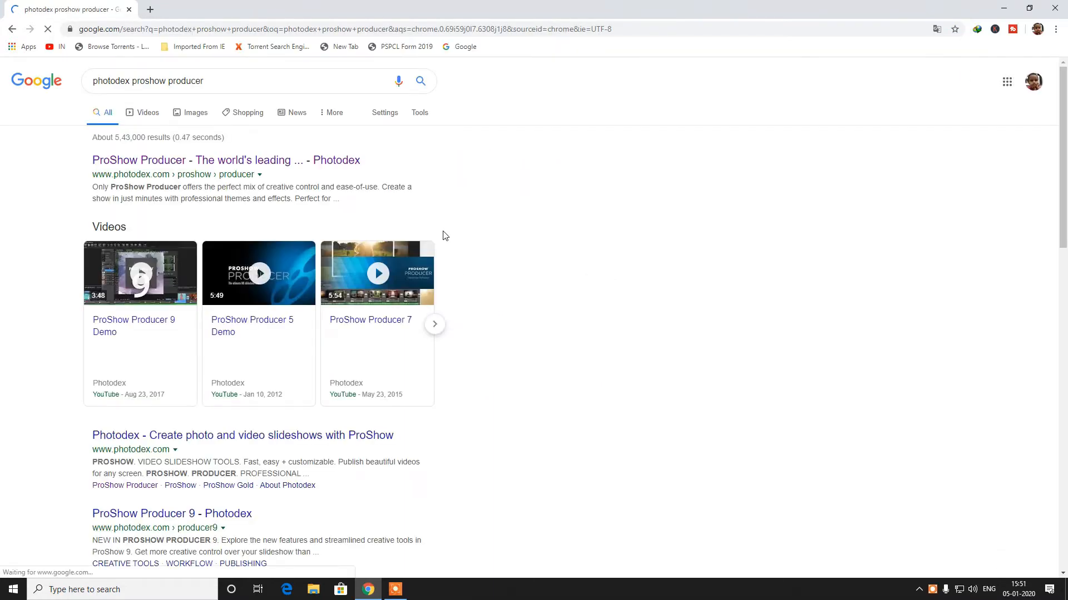
{"action": "left_click", "coordinate": [211, 161]}
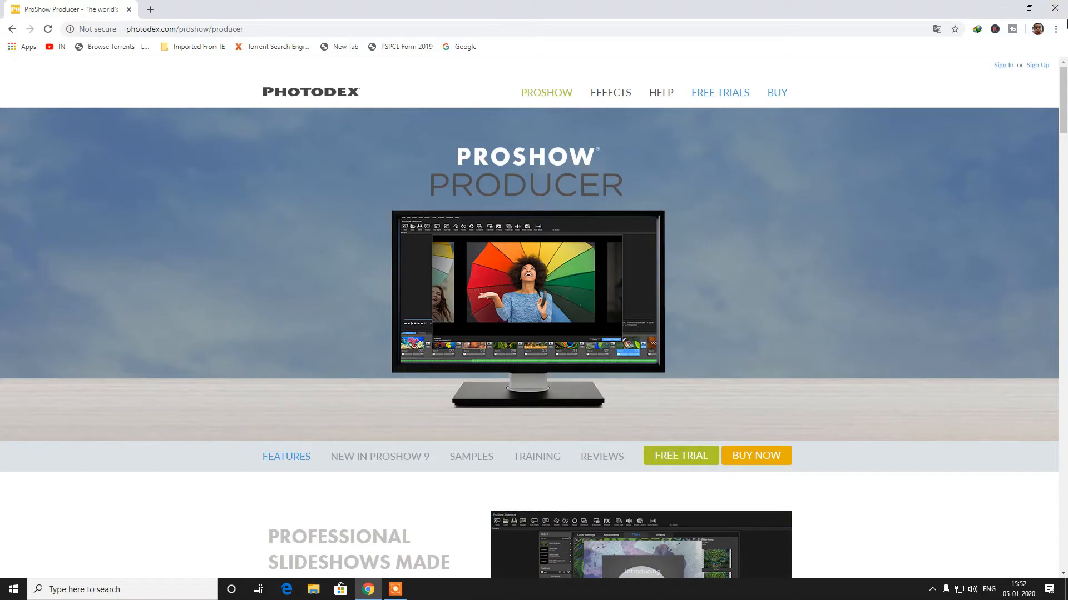
Close the browser and launch Photodex ProShow Producer from the desktop shortcut
{"action": "left_click", "coordinate": [1054, 8]}
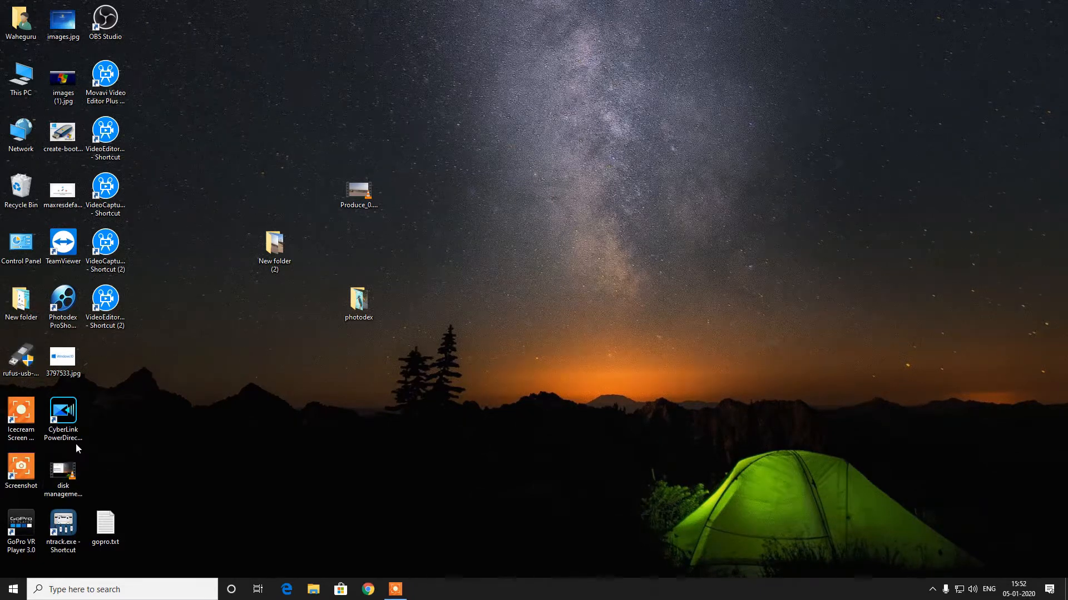
{"action": "left_click", "coordinate": [67, 300]}
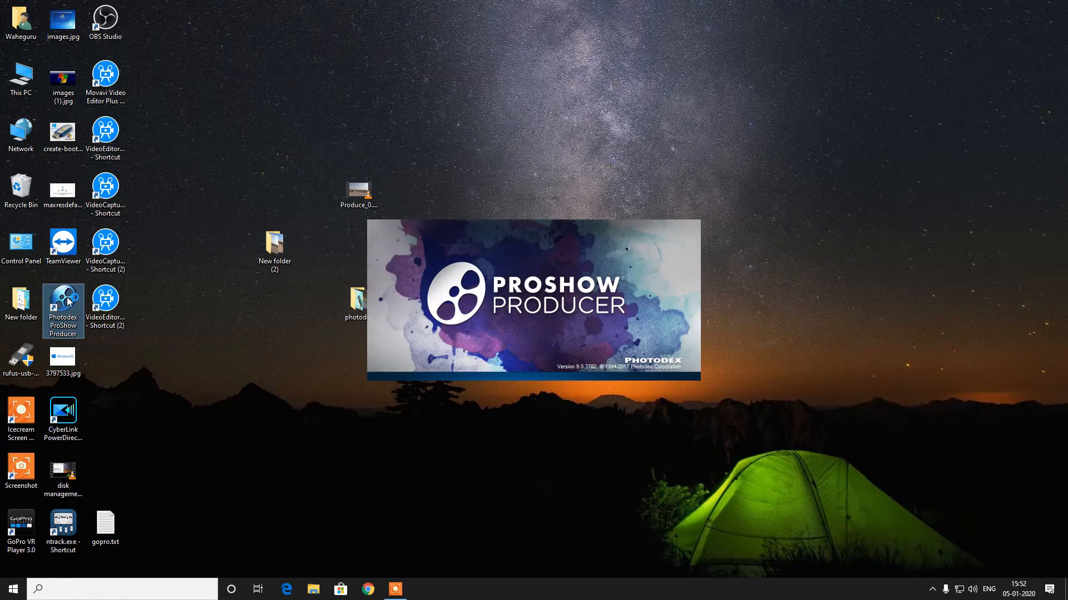
{"action": "right_click", "coordinate": [228, 404]}
{"action": "left_click", "coordinate": [253, 437]}
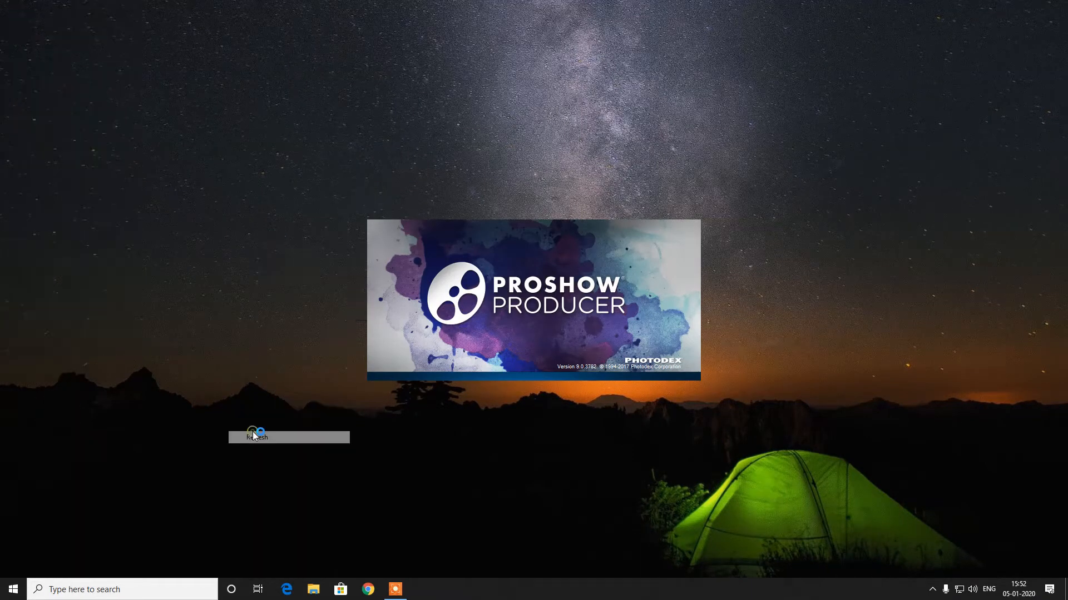
{"action": "right_click", "coordinate": [250, 474]}
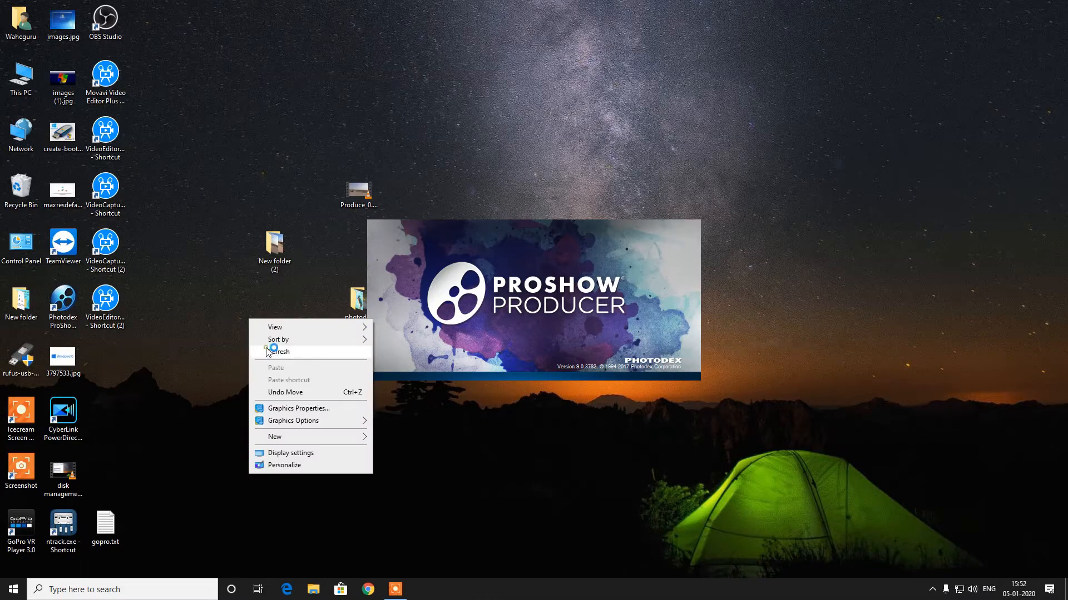
{"action": "left_click", "coordinate": [270, 356]}
{"action": "right_click", "coordinate": [248, 293]}
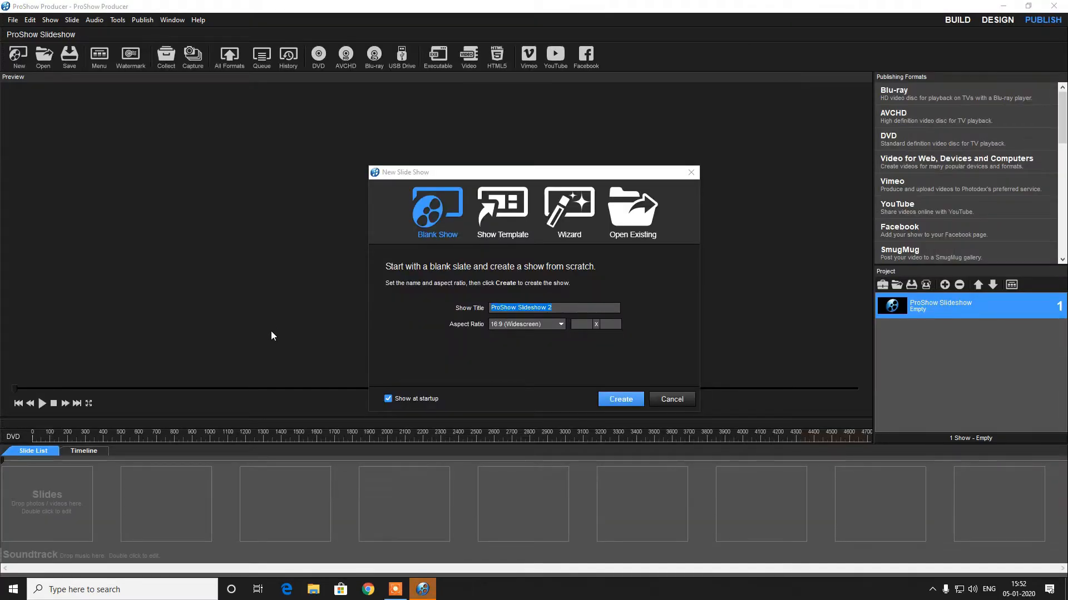
Compare the new-show options and create a new slideshow using the Wizard
{"action": "left_click", "coordinate": [673, 401]}
{"action": "left_click", "coordinate": [420, 239]}
{"action": "left_click", "coordinate": [516, 219]}
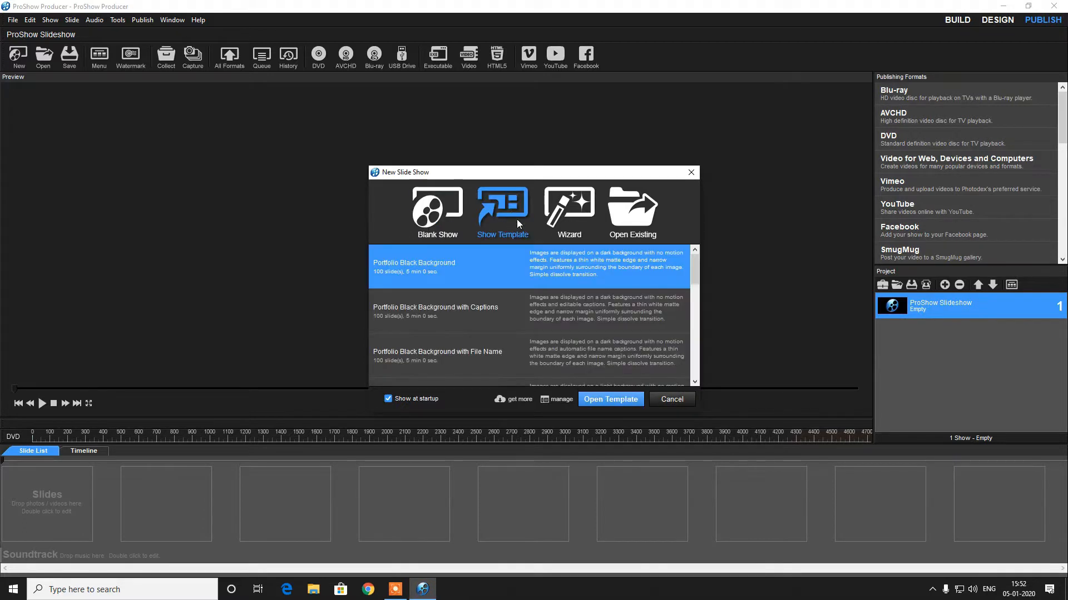
{"action": "left_click", "coordinate": [575, 218]}
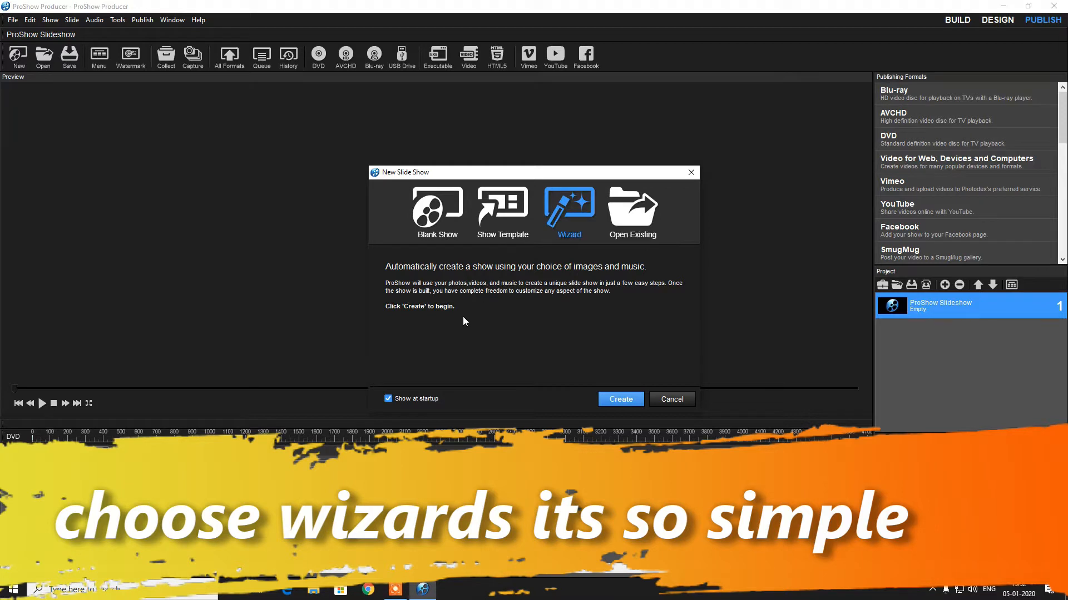
{"action": "left_click", "coordinate": [432, 212]}
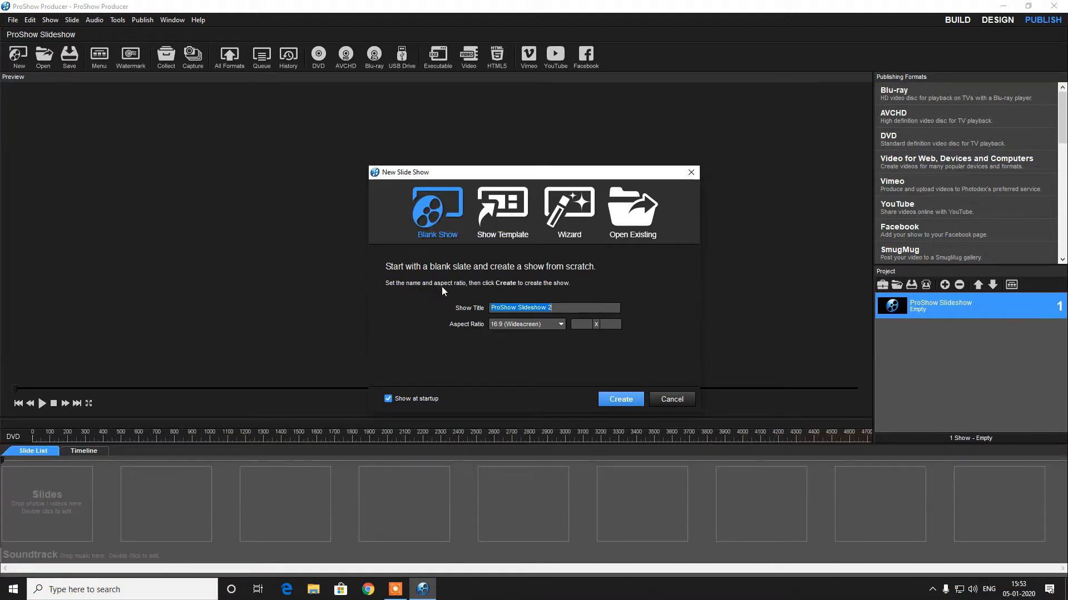
{"action": "left_click", "coordinate": [496, 223]}
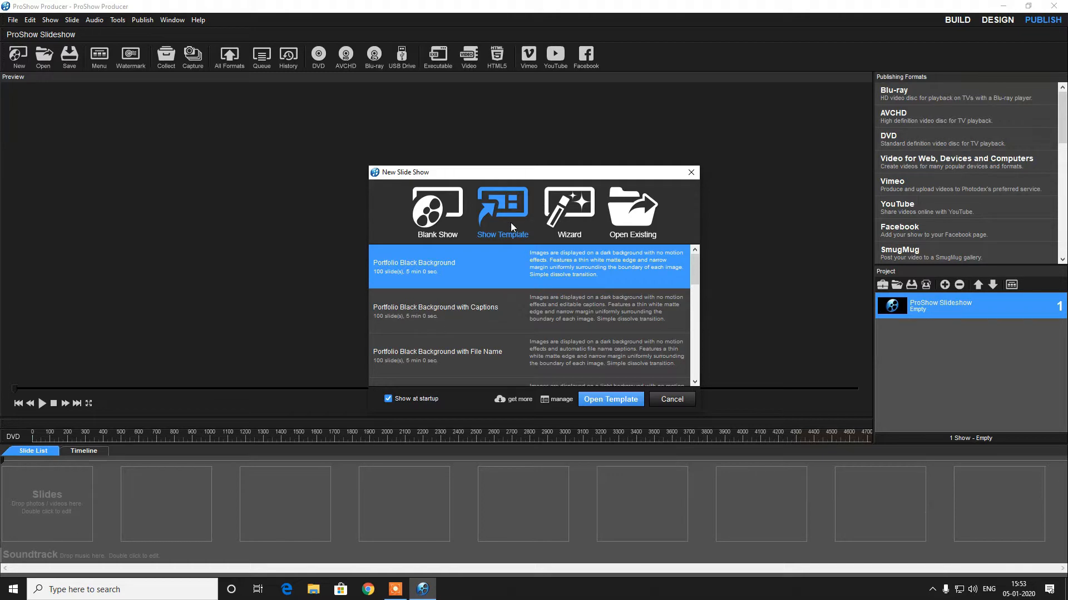
{"action": "left_click", "coordinate": [590, 220]}
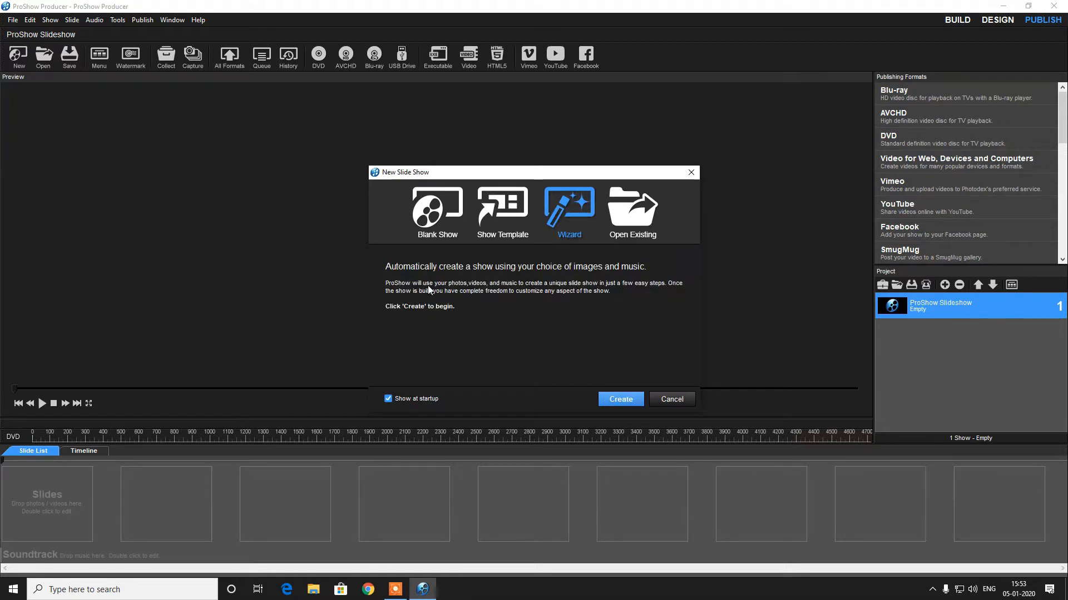
{"action": "left_click", "coordinate": [639, 405]}
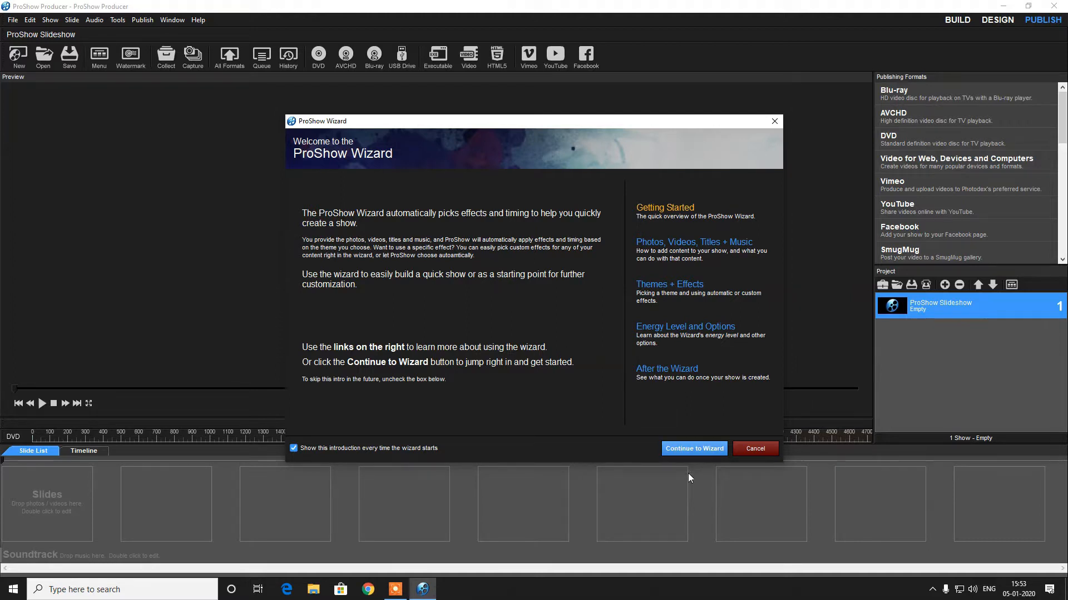
Continue into the wizard, choose the All Effects theme, and continue
{"action": "left_click", "coordinate": [685, 452]}
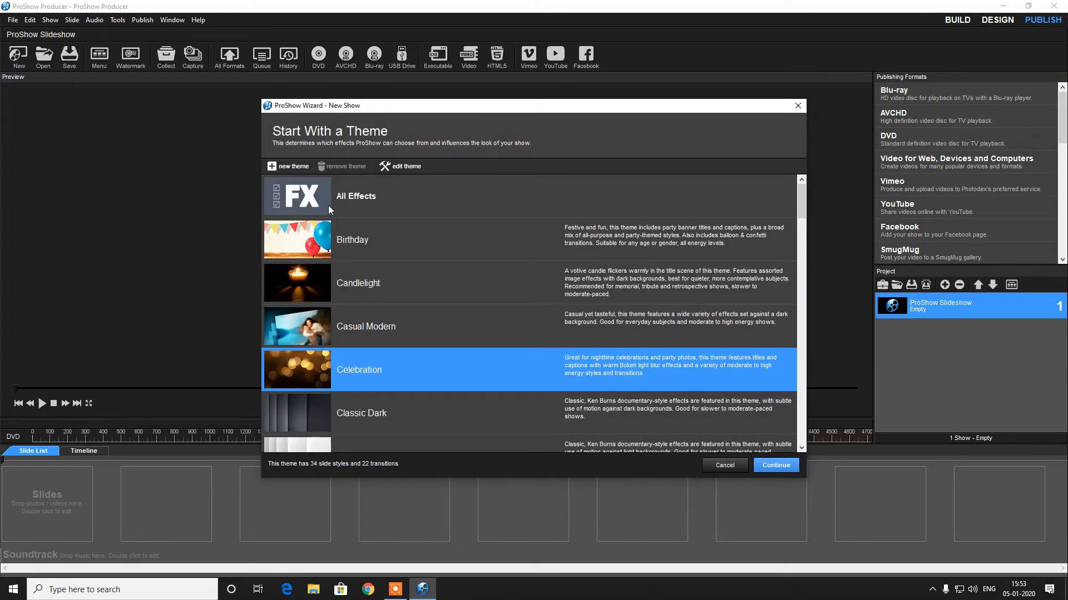
{"action": "left_click", "coordinate": [387, 203]}
{"action": "left_click", "coordinate": [795, 470]}
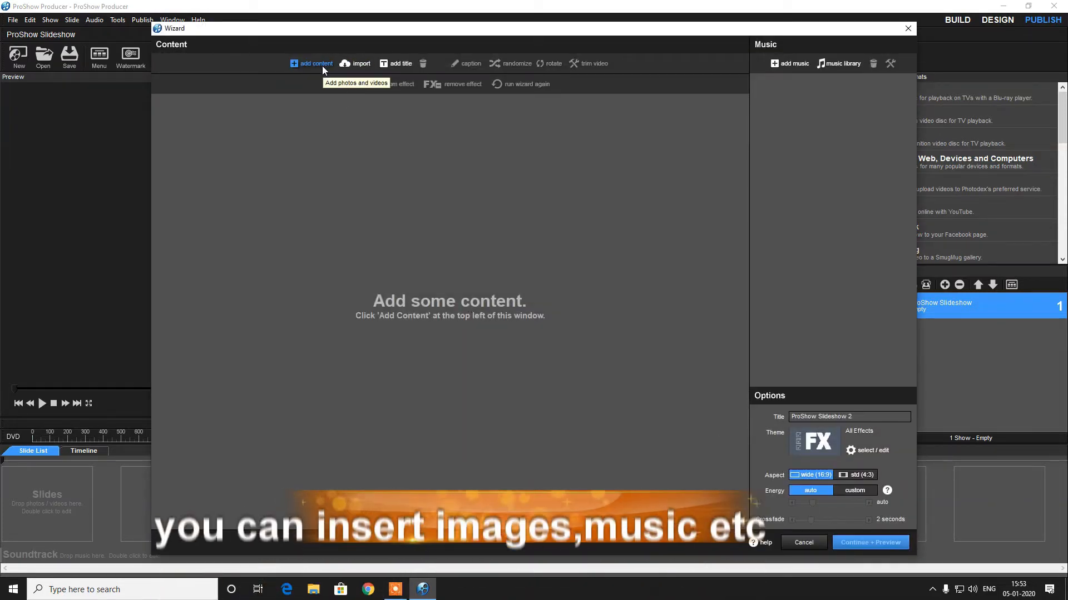
Add all the images from the Desktop photodex folder as wizard content
{"action": "left_click", "coordinate": [322, 64]}
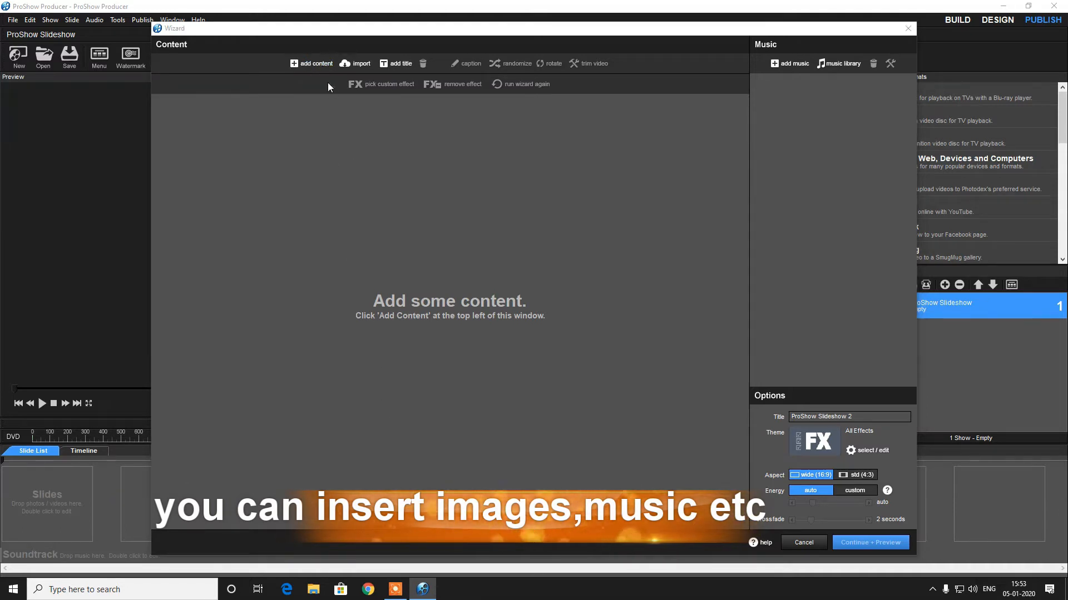
{"action": "left_click", "coordinate": [335, 365]}
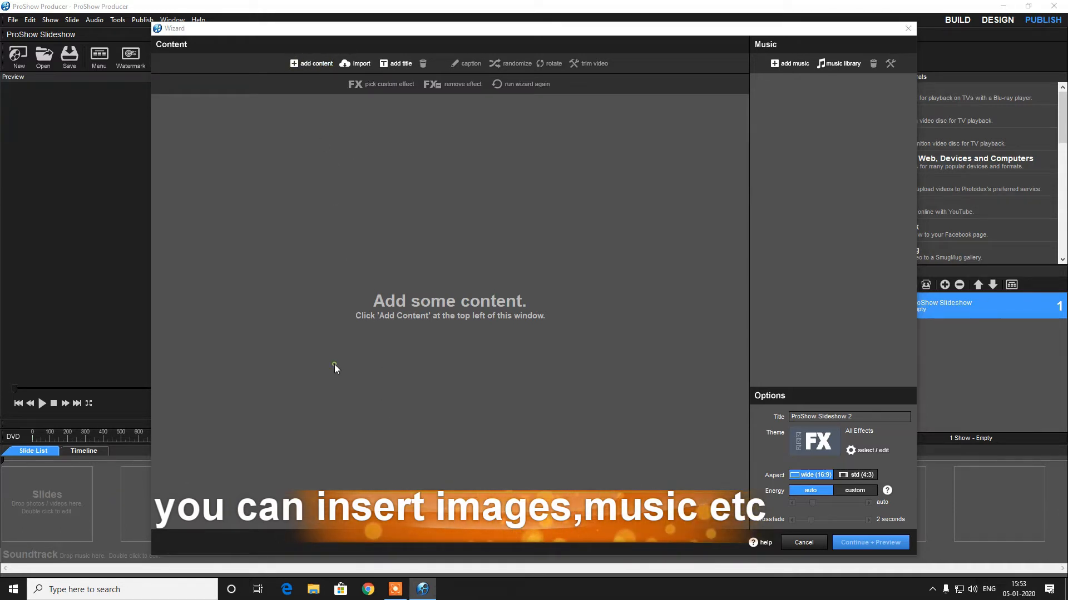
{"action": "left_click", "coordinate": [396, 590]}
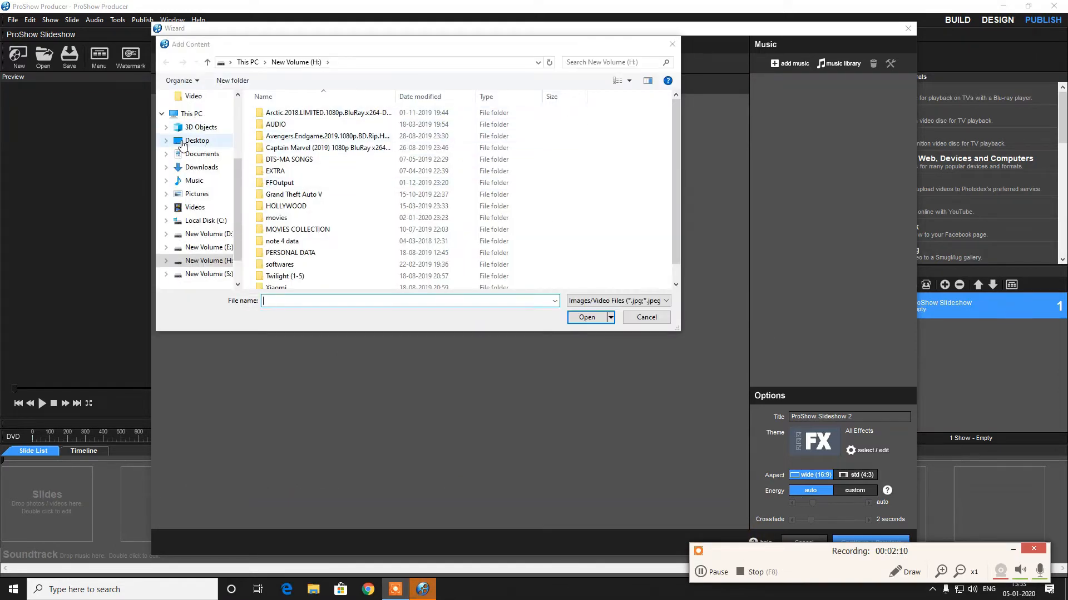
{"action": "left_click", "coordinate": [182, 142]}
{"action": "double_click", "coordinate": [404, 129]}
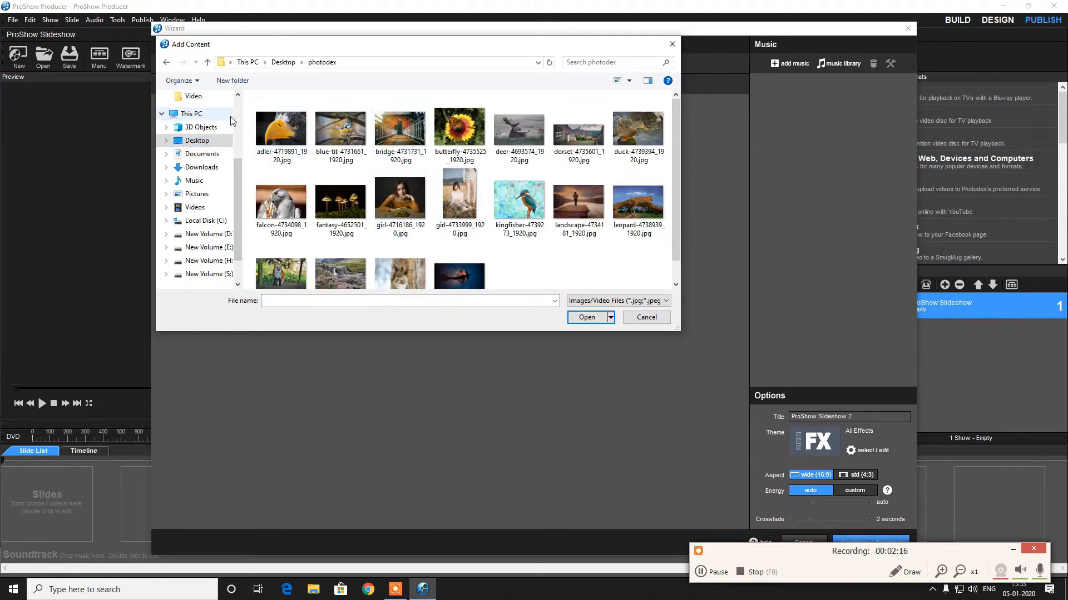
{"action": "left_click_drag", "start_coordinate": [248, 106], "coordinate": [722, 356]}
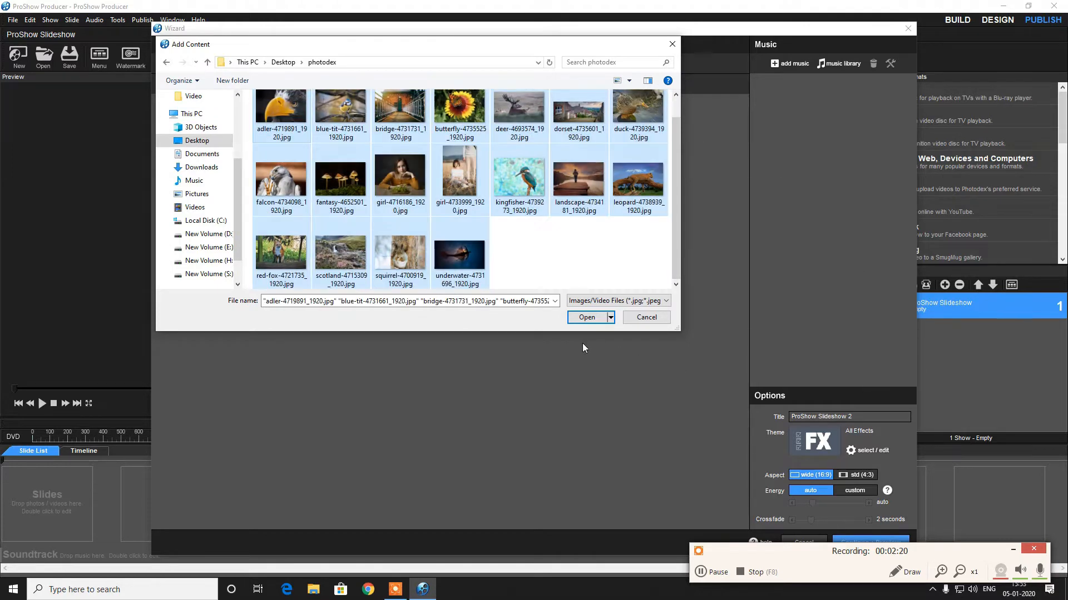
{"action": "left_click", "coordinate": [587, 318]}
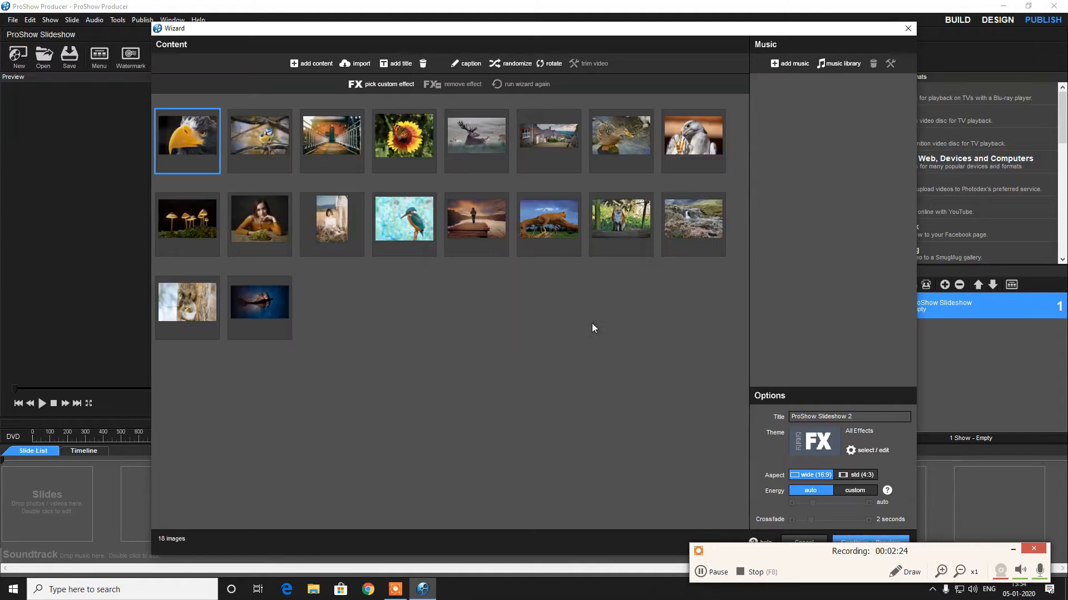
Reorder the photos in the content grid, moving the portrait of the girl to the end
{"action": "left_click", "coordinate": [1010, 549]}
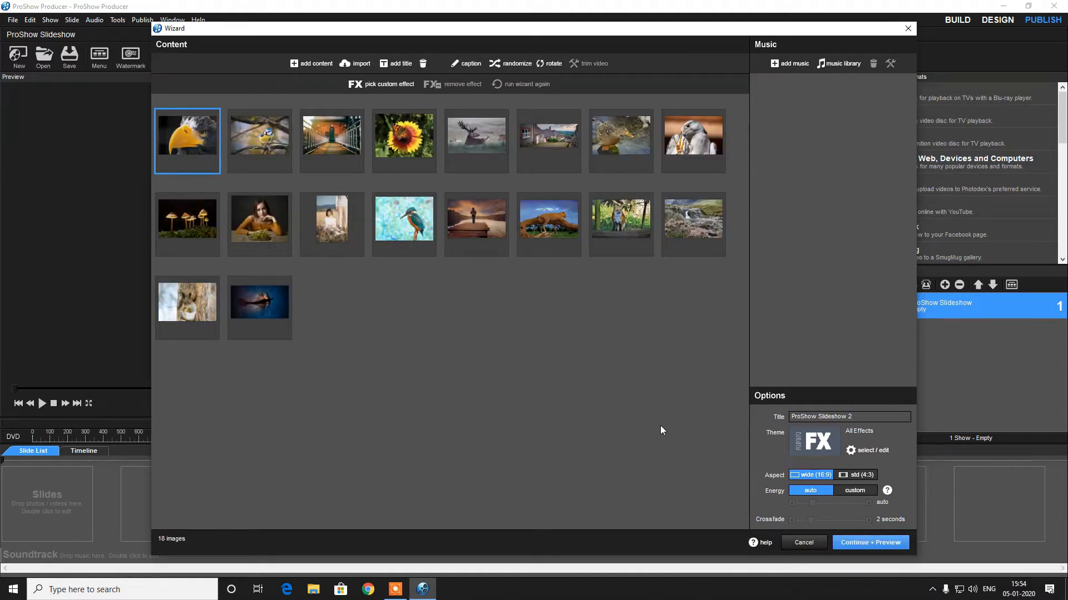
{"action": "left_click_drag", "start_coordinate": [258, 142], "coordinate": [184, 146]}
{"action": "left_click_drag", "start_coordinate": [250, 245], "coordinate": [246, 186]}
{"action": "left_click_drag", "start_coordinate": [187, 219], "coordinate": [419, 179]}
{"action": "left_click", "coordinate": [426, 224]}
{"action": "left_click_drag", "start_coordinate": [426, 224], "coordinate": [587, 146]}
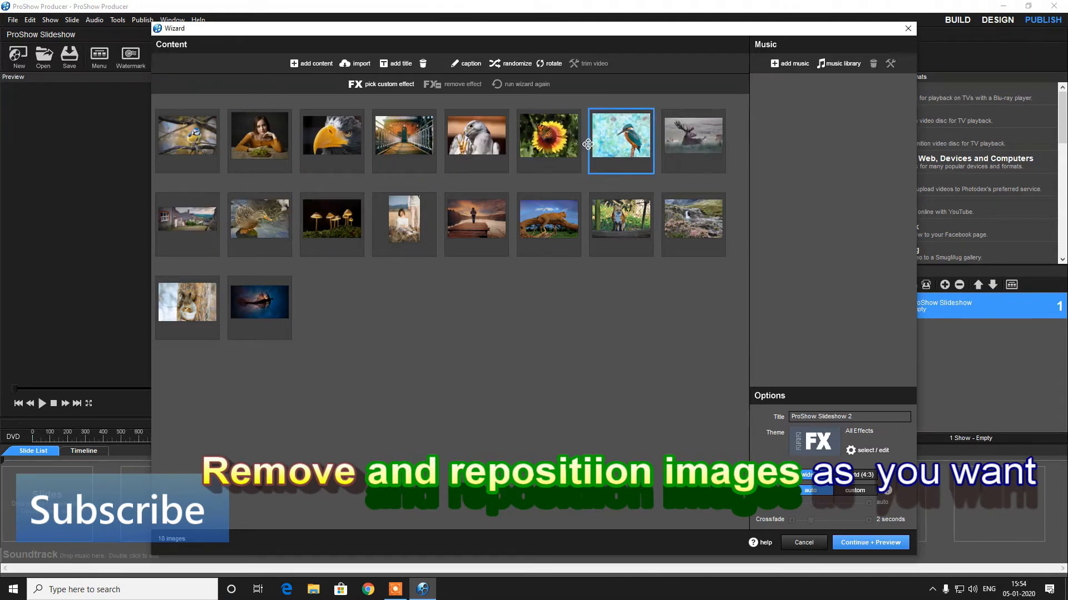
{"action": "left_click_drag", "start_coordinate": [618, 217], "coordinate": [561, 163]}
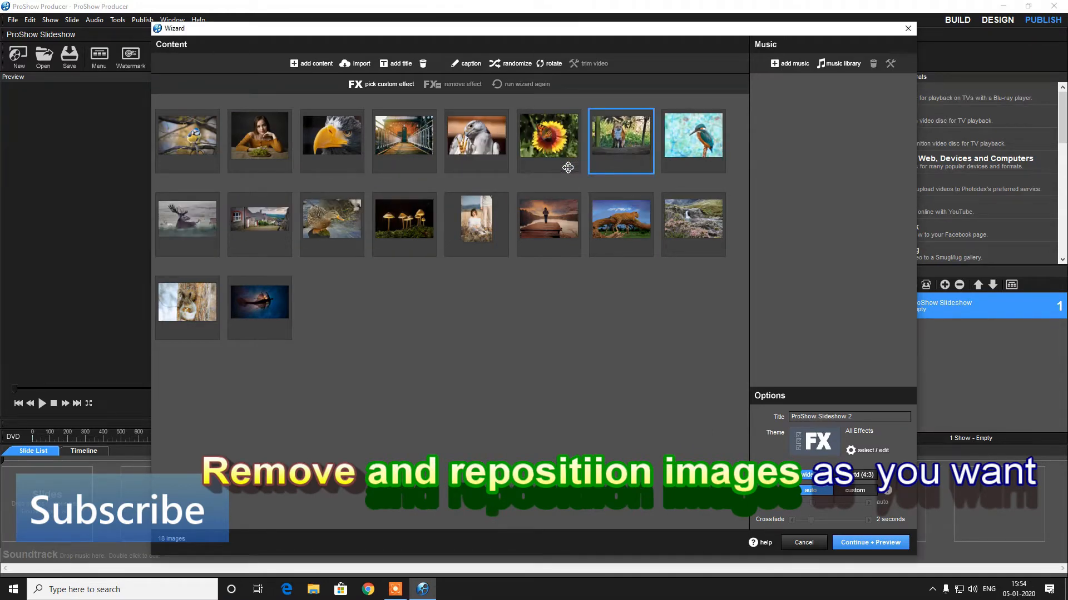
{"action": "left_click_drag", "start_coordinate": [611, 222], "coordinate": [251, 151]}
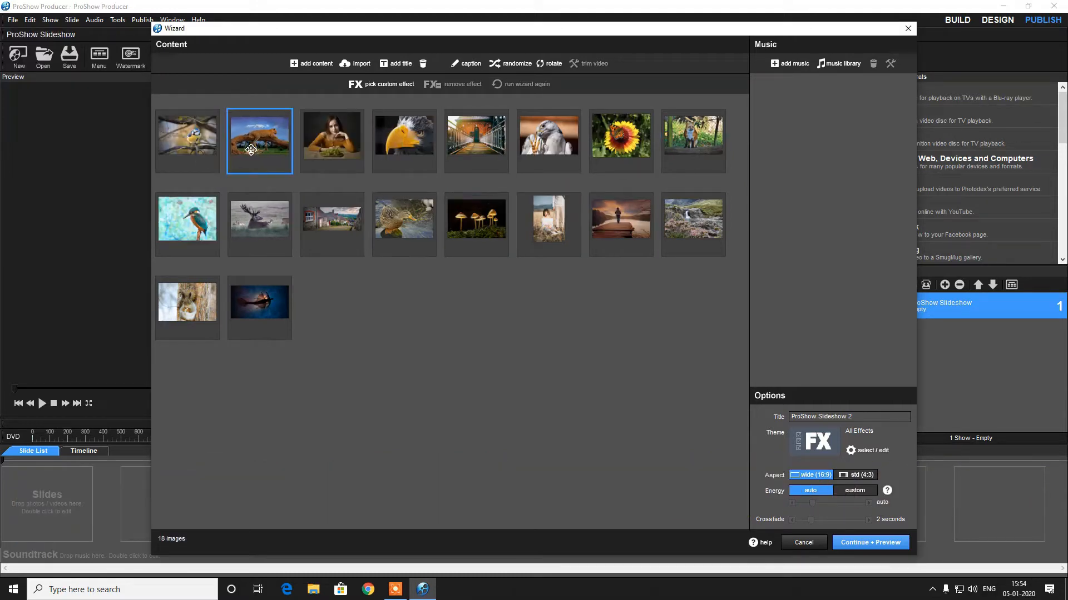
{"action": "left_click_drag", "start_coordinate": [339, 164], "coordinate": [343, 334]}
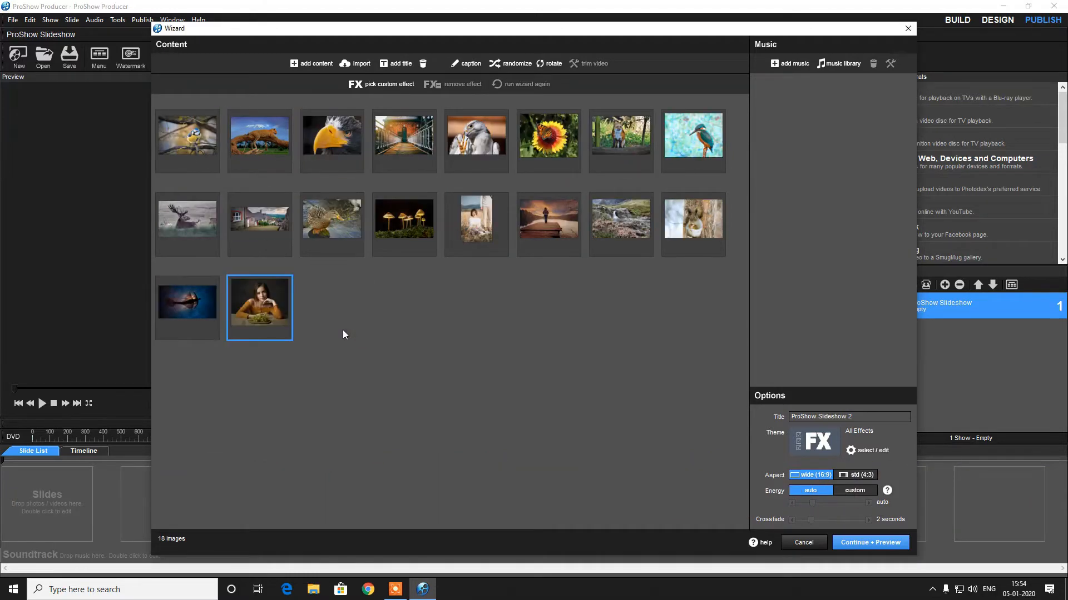
Preview the generated show and rerun the wizard three times to regenerate its effects
{"action": "left_click", "coordinate": [861, 542]}
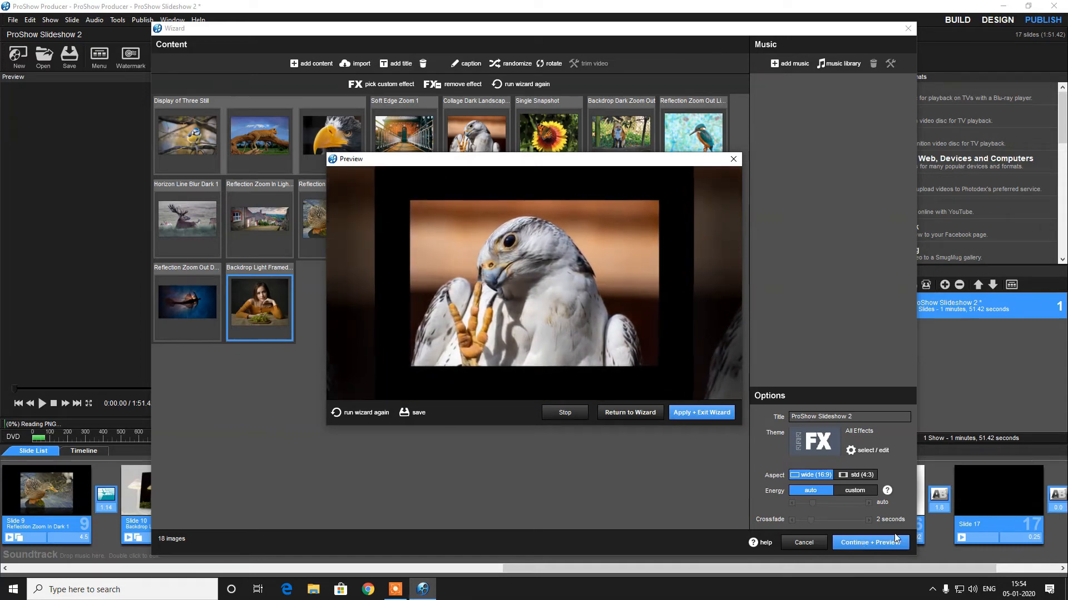
{"action": "left_click", "coordinate": [359, 412]}
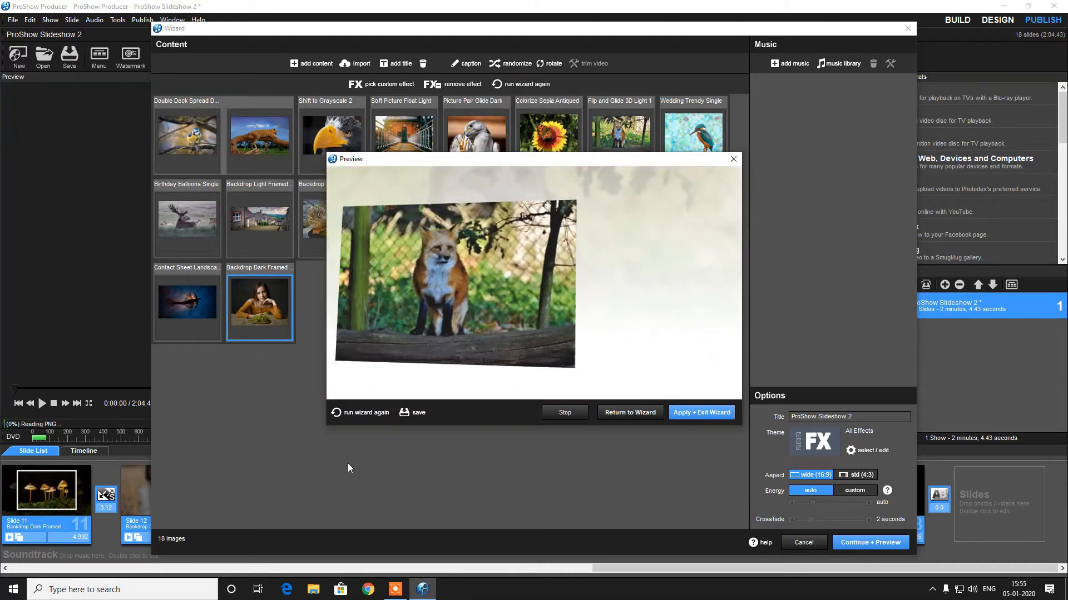
{"action": "left_click", "coordinate": [349, 412]}
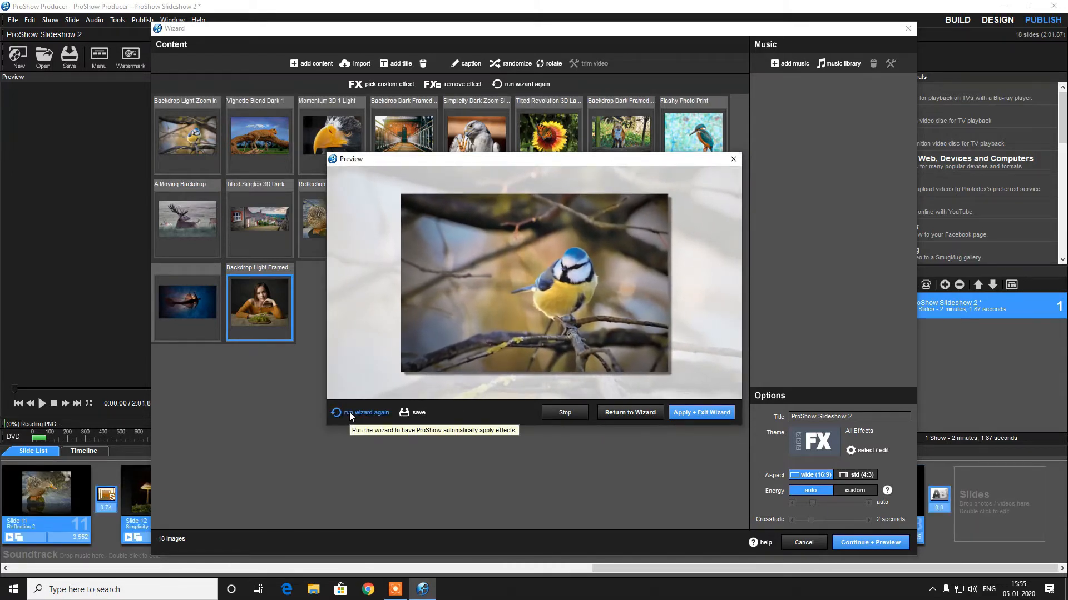
{"action": "left_click", "coordinate": [349, 412]}
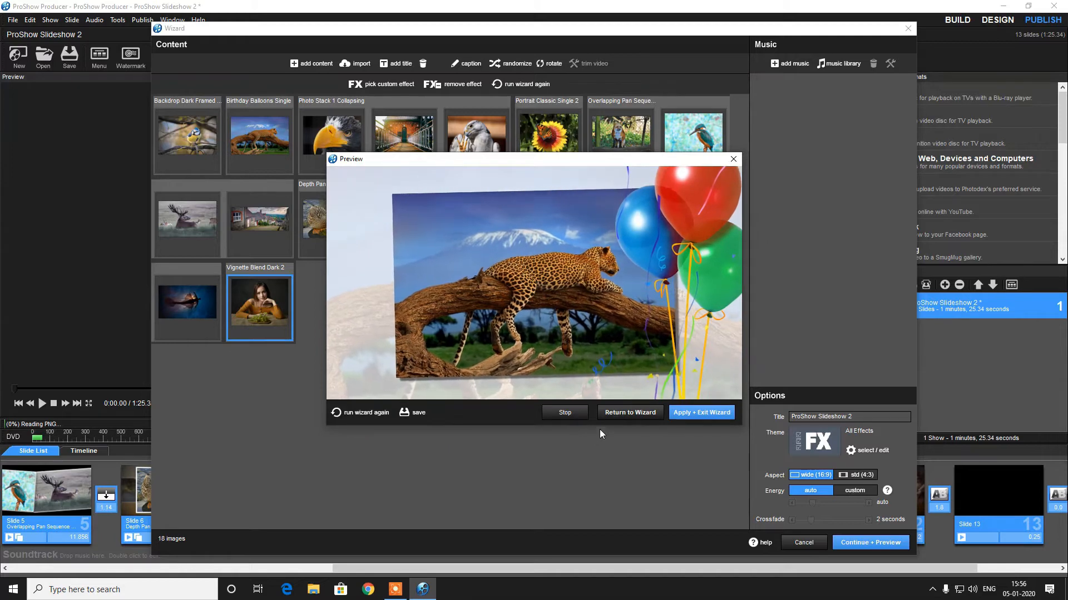
Return to the wizard and start adding a text title slide
{"action": "left_click", "coordinate": [609, 417]}
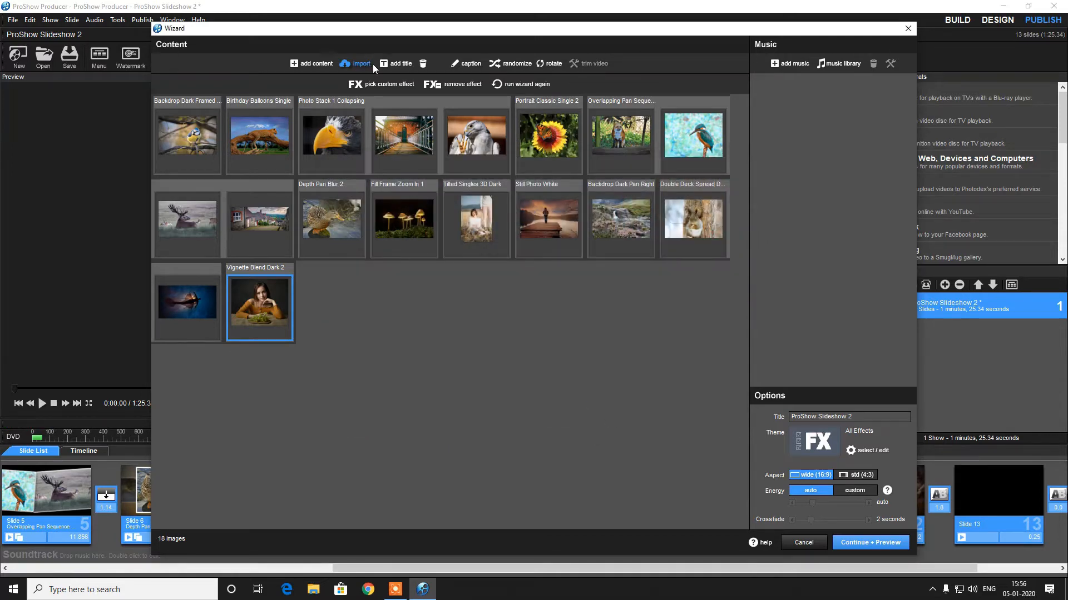
{"action": "left_click", "coordinate": [412, 66]}
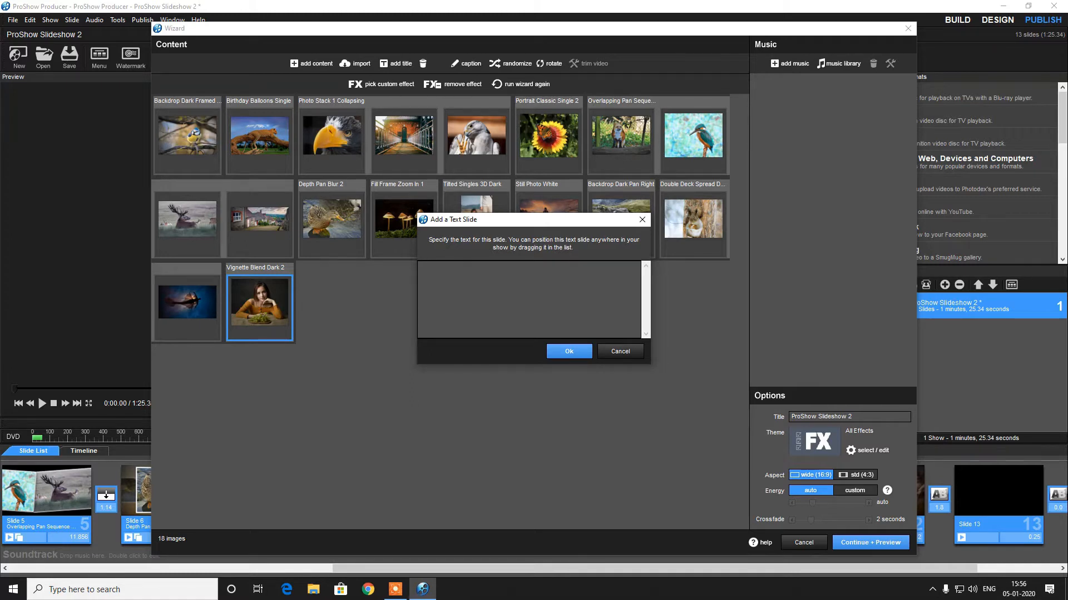
{"action": "left_click", "coordinate": [988, 588]}
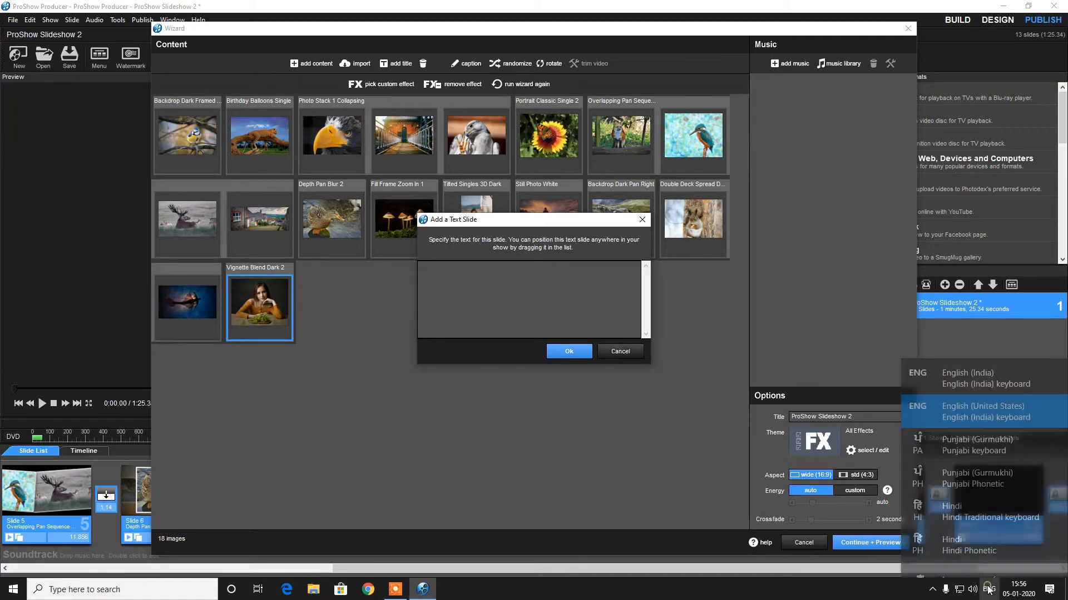
{"action": "left_click", "coordinate": [967, 532]}
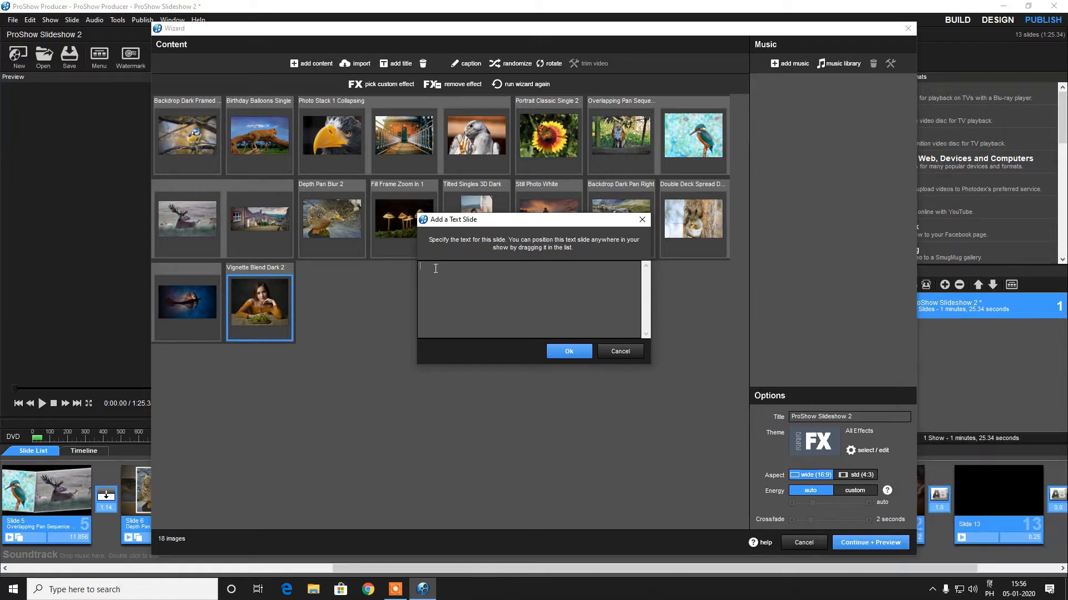
{"action": "type", "text": "chalo"}
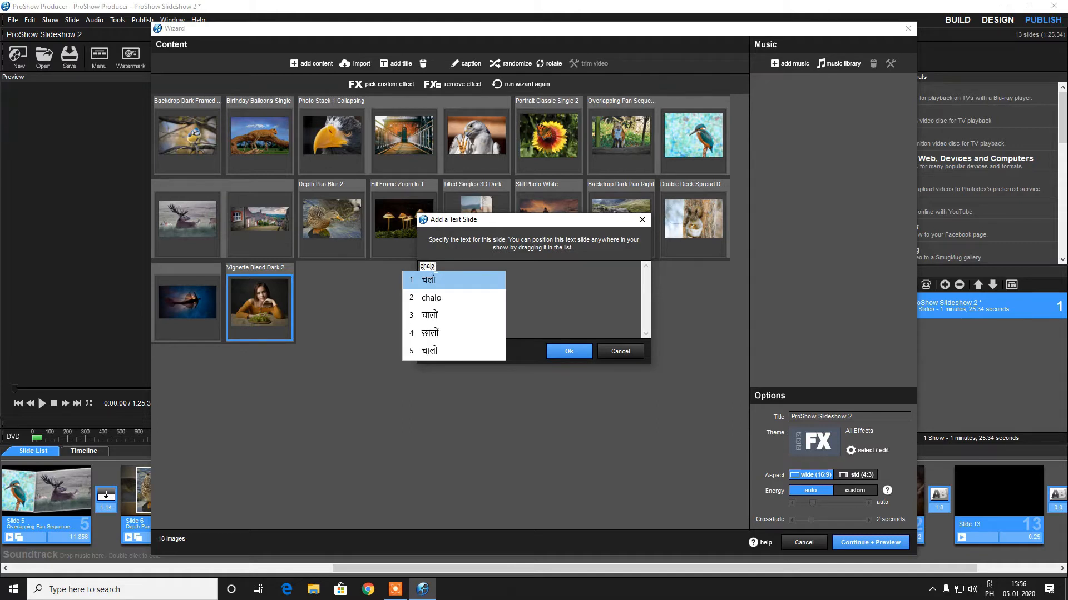
{"action": "key", "text": "space"}
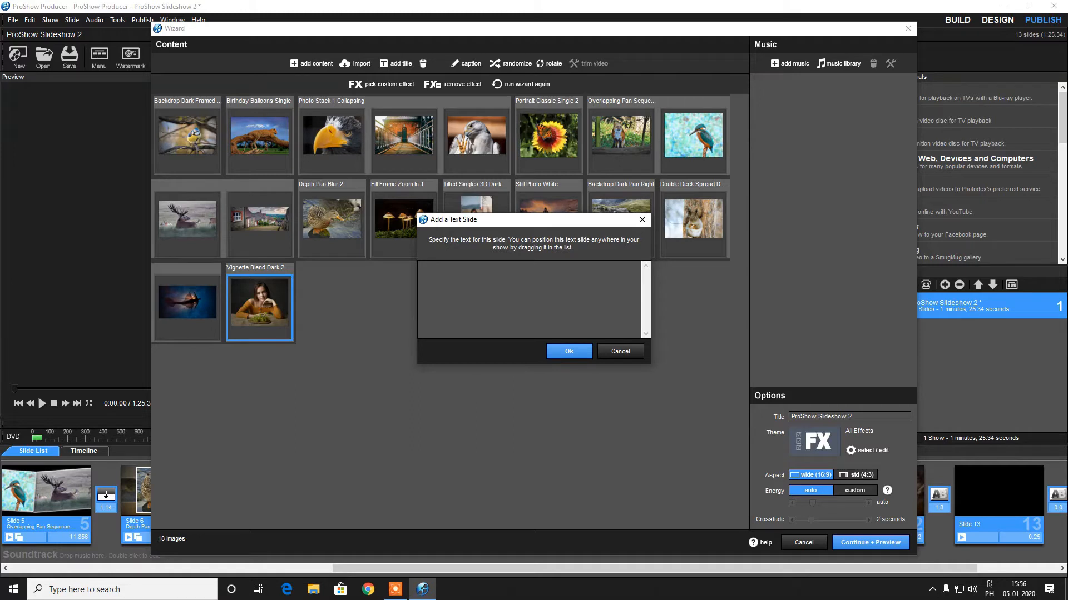
Enter the title slide text "Lets learn how to create greate slideshow in a easy way" and add it
{"action": "left_click", "coordinate": [989, 589]}
{"action": "left_click", "coordinate": [965, 359]}
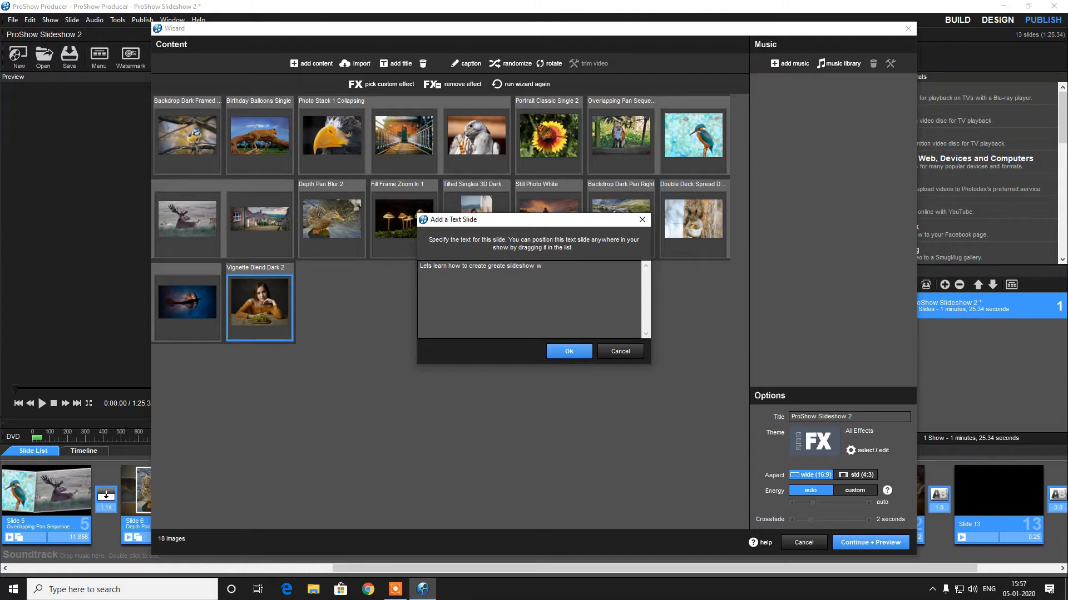
{"action": "type", "text": "a easy way"}
{"action": "left_click", "coordinate": [569, 351]}
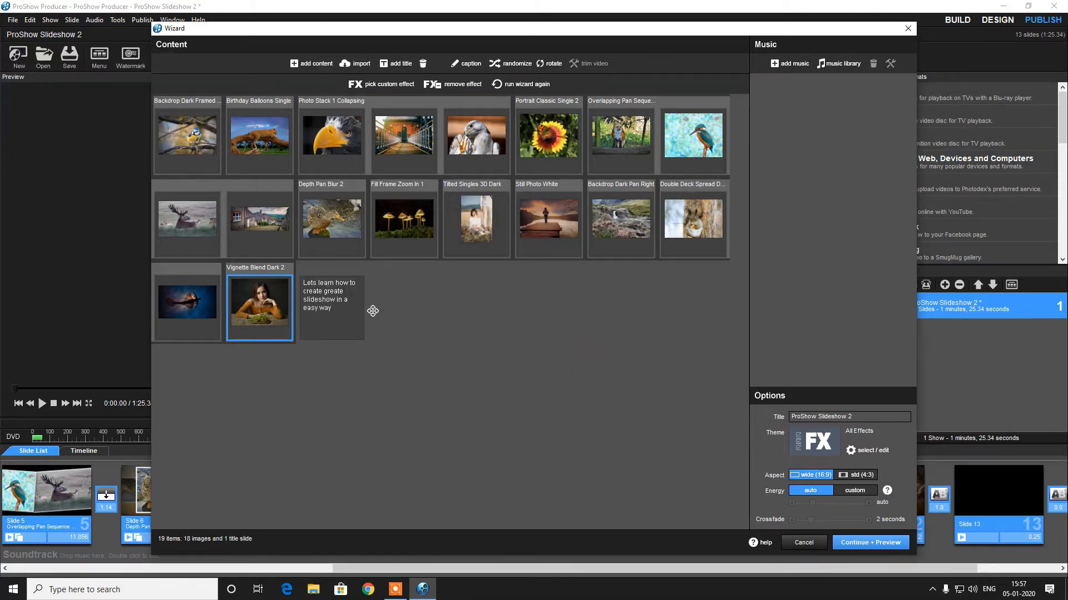
Move the title text slide to the first position in the content grid
{"action": "left_click_drag", "start_coordinate": [327, 301], "coordinate": [177, 124]}
{"action": "double_click", "coordinate": [175, 124]}
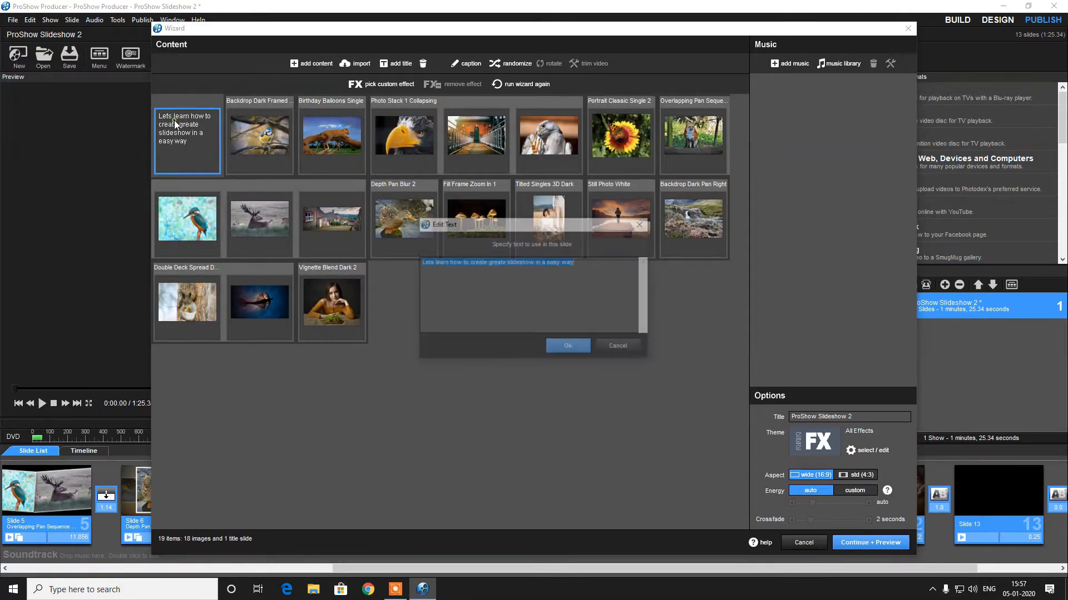
{"action": "left_click", "coordinate": [572, 347]}
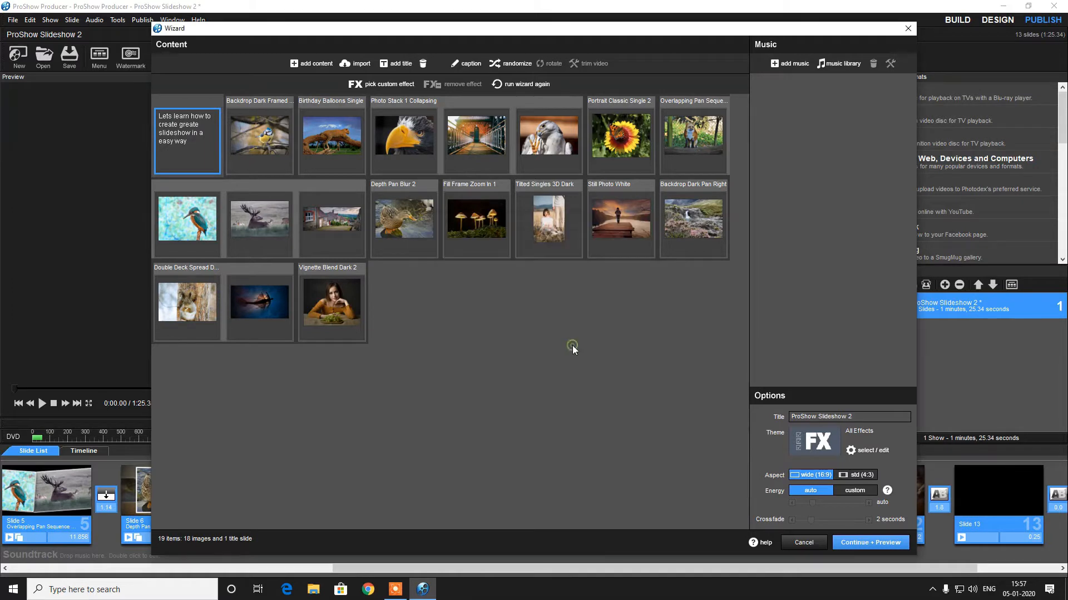
Open the title slide's caption text for review and close it unchanged
{"action": "left_click", "coordinate": [469, 63]}
{"action": "left_click", "coordinate": [543, 302]}
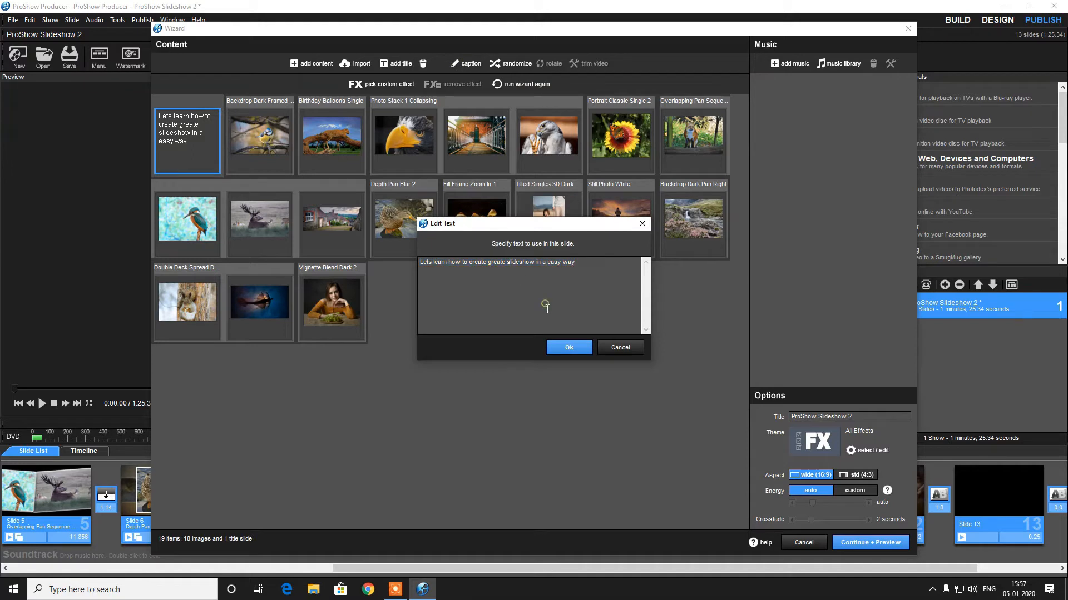
{"action": "left_click", "coordinate": [563, 348]}
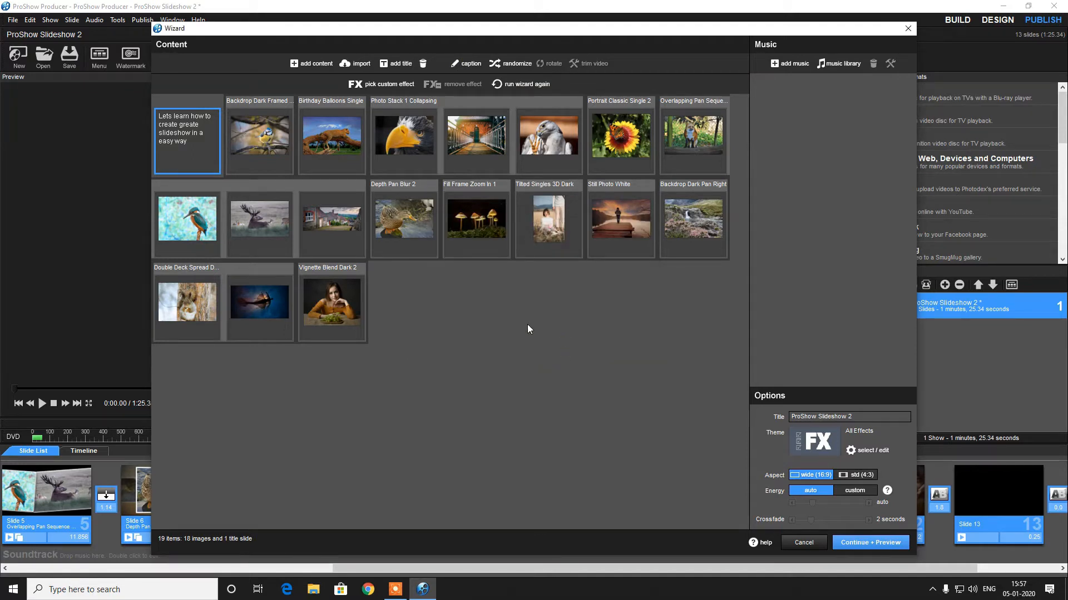
Preview the show with the title slide and return to the wizard
{"action": "left_click", "coordinate": [879, 545]}
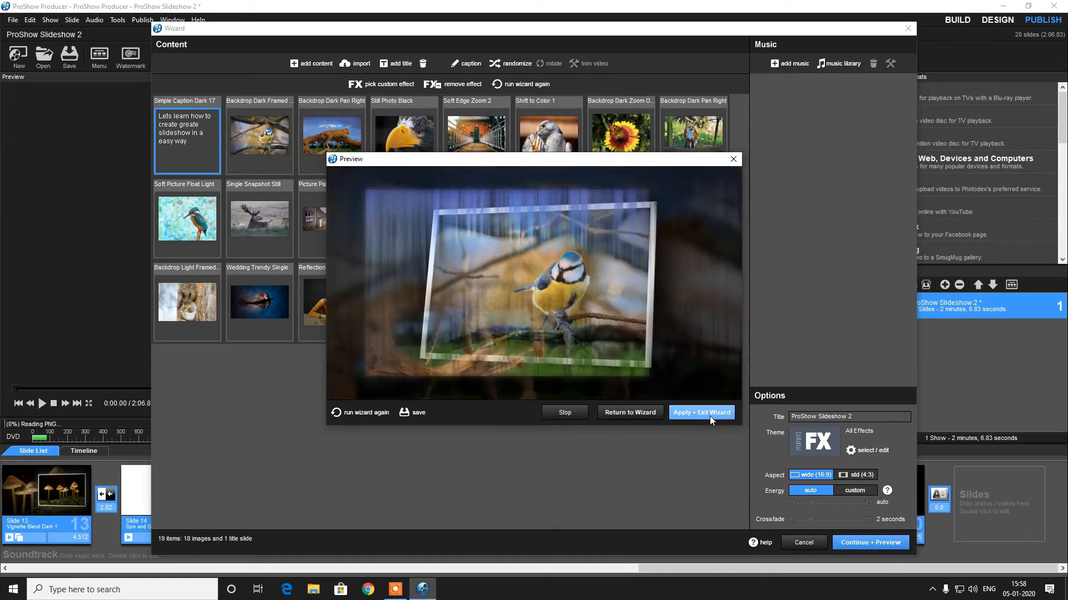
{"action": "left_click", "coordinate": [630, 412]}
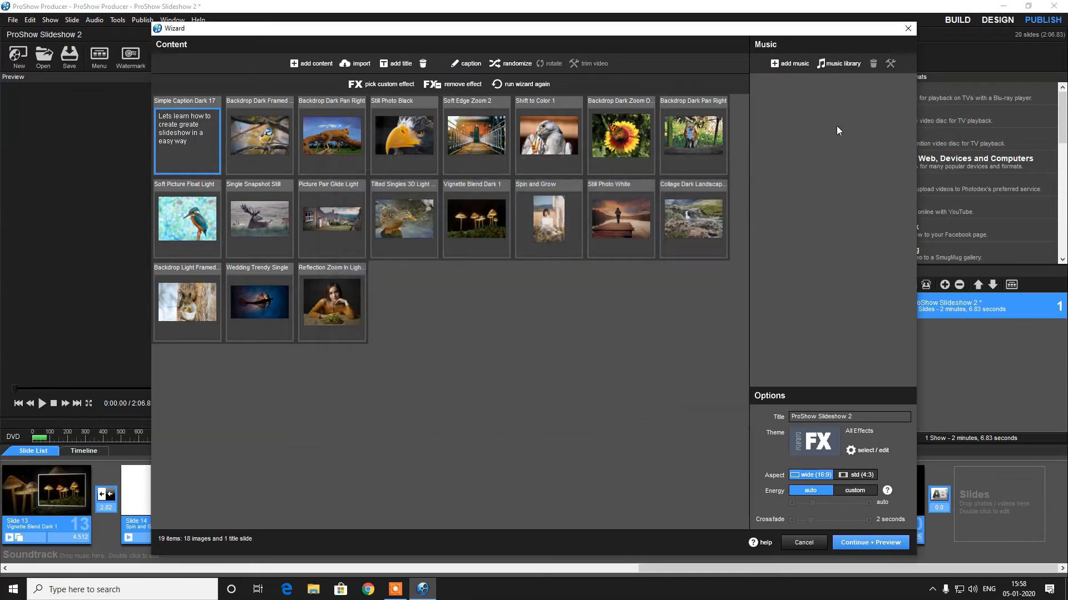
Add Timelapsed_Tides.mp3 from the Downloads folder as the show's music
{"action": "left_click", "coordinate": [829, 62]}
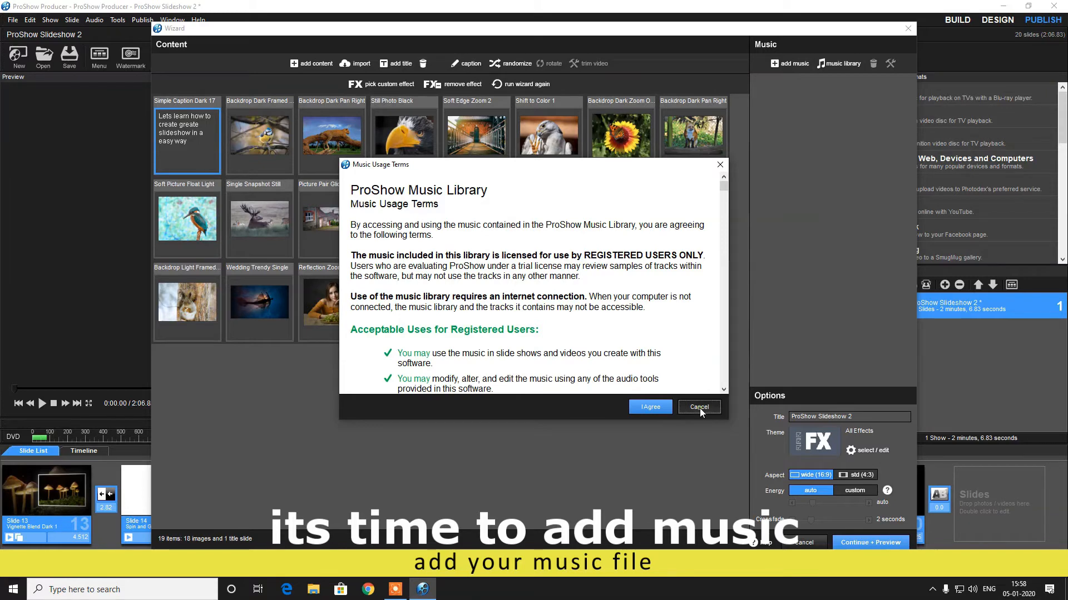
{"action": "left_click", "coordinate": [699, 408]}
{"action": "left_click", "coordinate": [783, 63]}
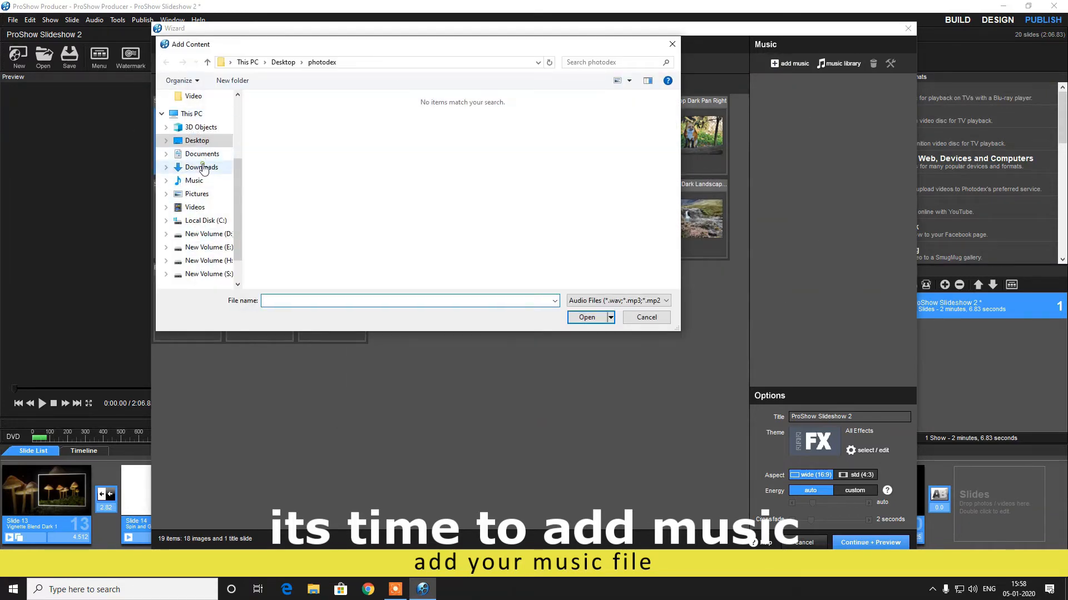
{"action": "left_click", "coordinate": [200, 167]}
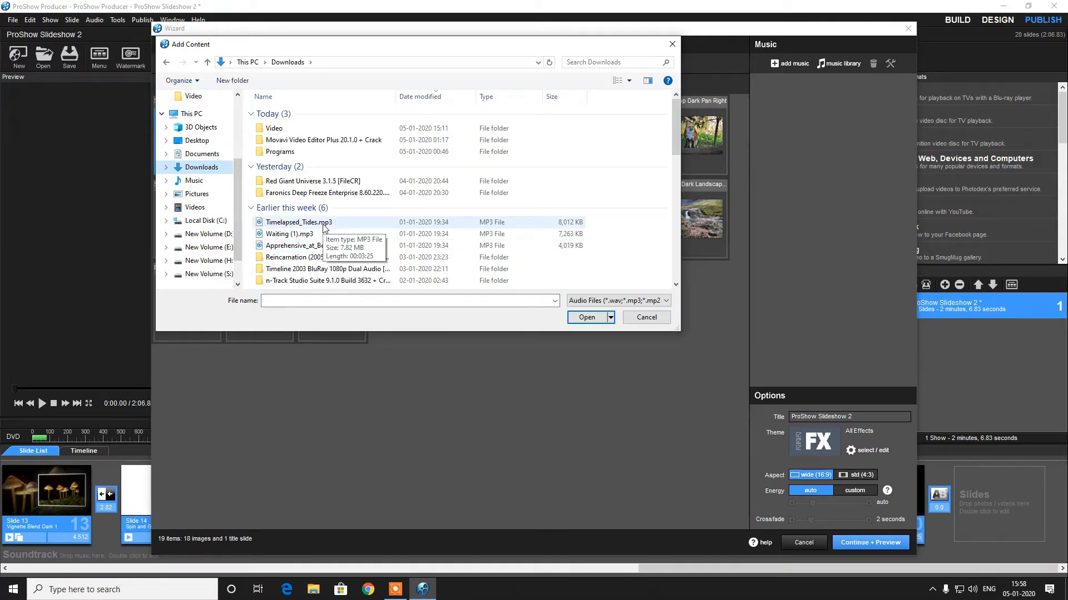
{"action": "double_click", "coordinate": [299, 223]}
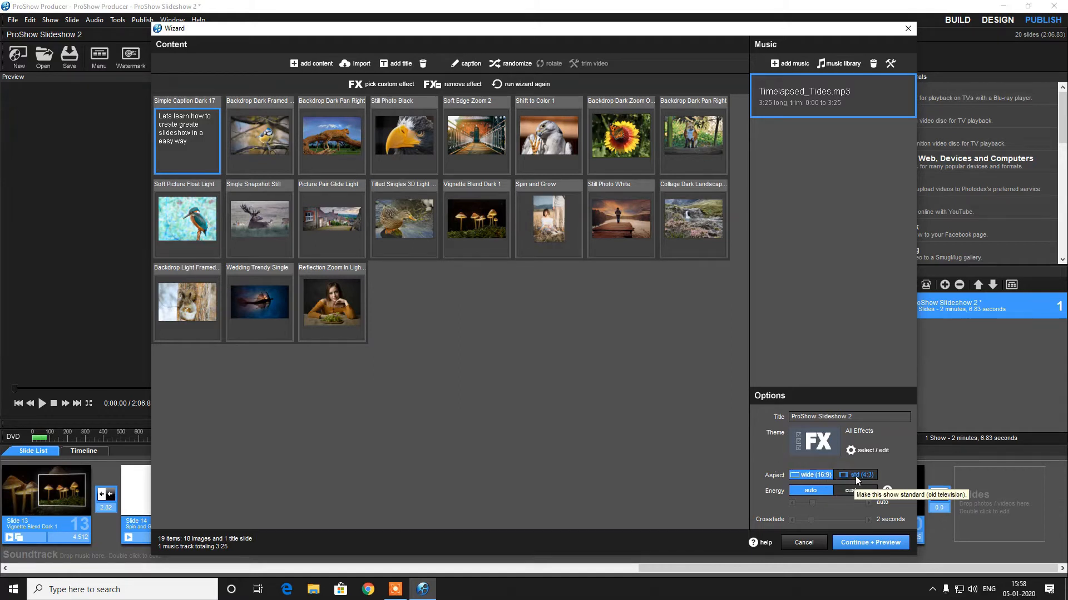
Preview the show with its music and return to the wizard
{"action": "left_click", "coordinate": [874, 542]}
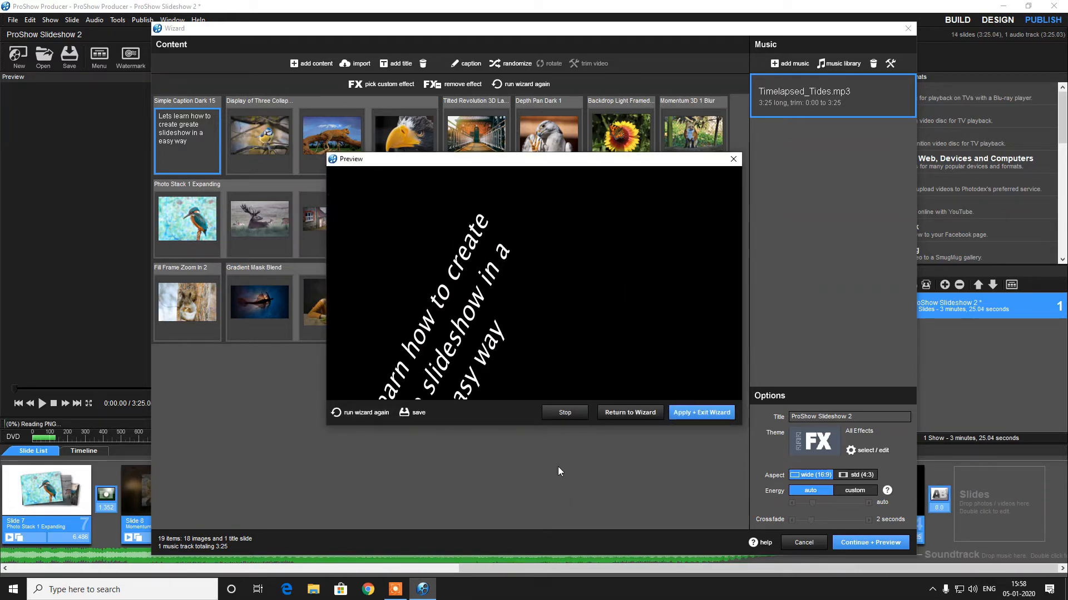
{"action": "left_click", "coordinate": [972, 589]}
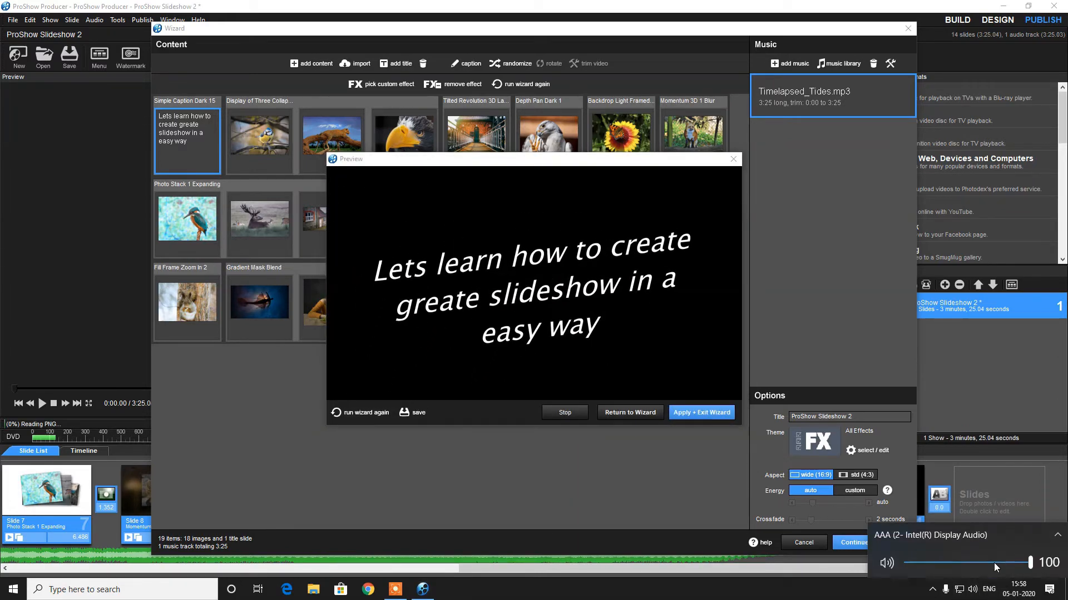
{"action": "left_click", "coordinate": [662, 472]}
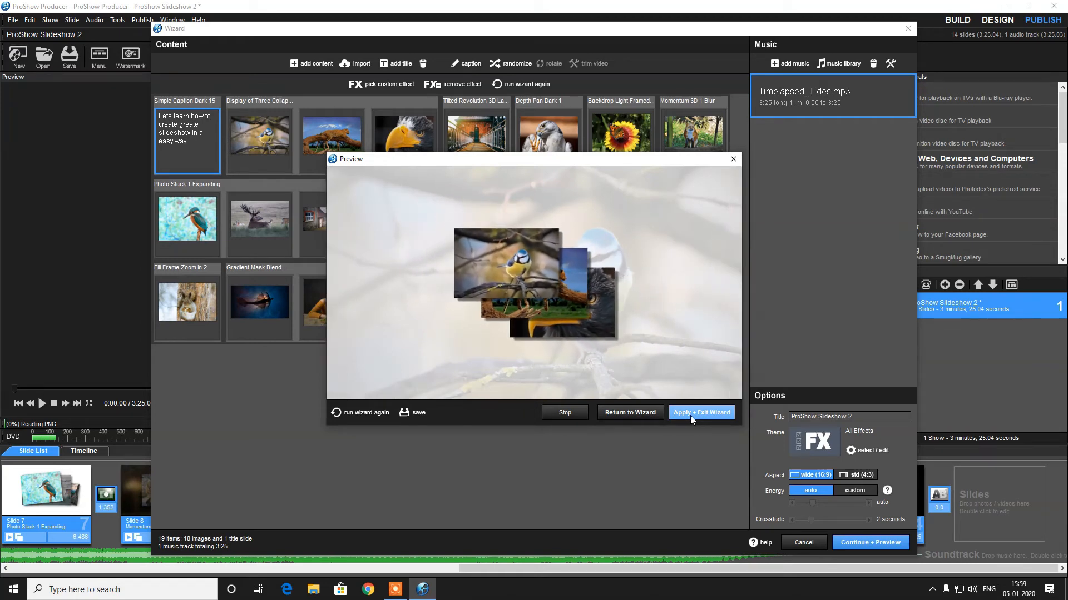
{"action": "left_click", "coordinate": [644, 406]}
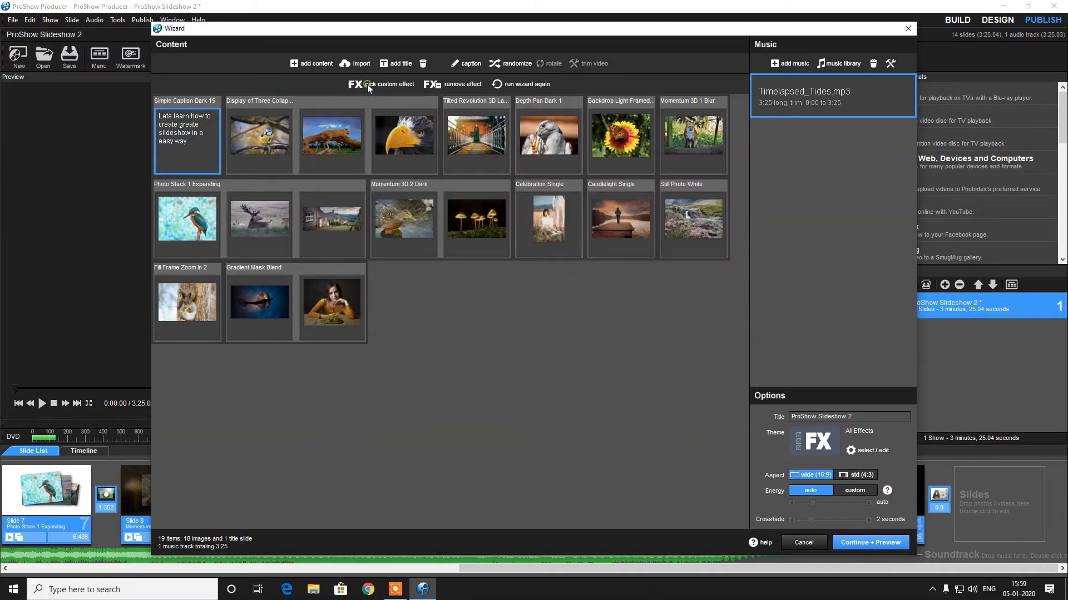
Apply the Simple Caption Dark 16 effect from the Essentials category to the title slide
{"action": "left_click", "coordinate": [368, 84]}
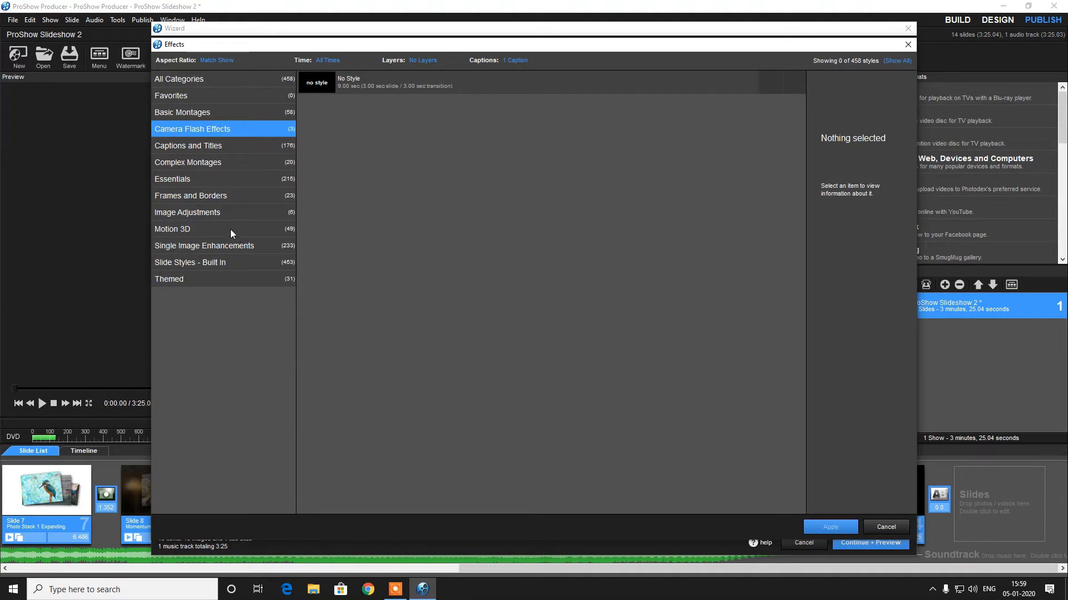
{"action": "left_click", "coordinate": [222, 212]}
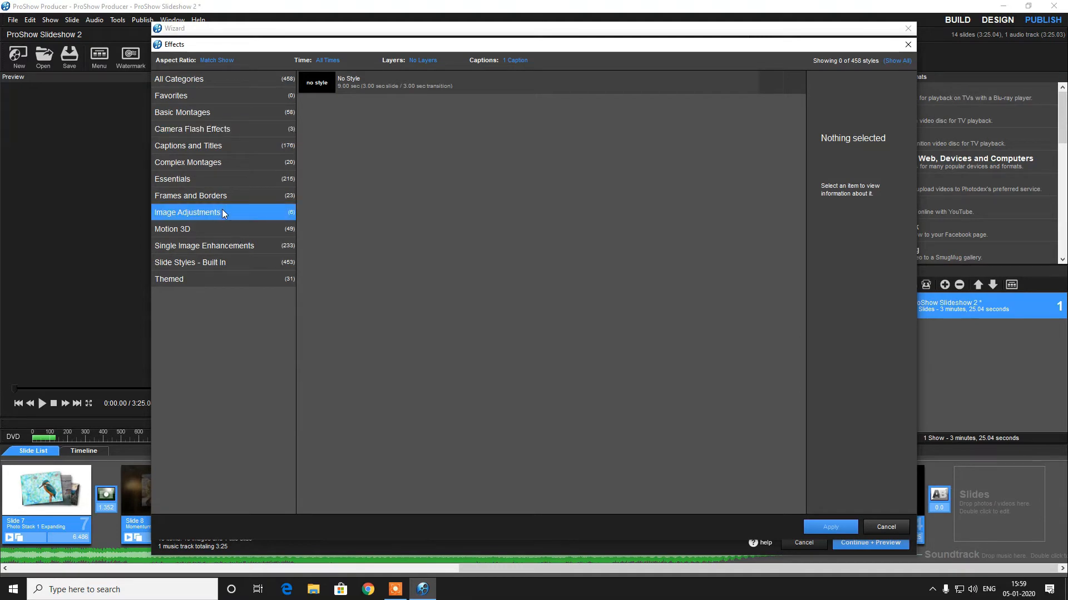
{"action": "left_click", "coordinate": [224, 173]}
{"action": "left_click", "coordinate": [222, 160]}
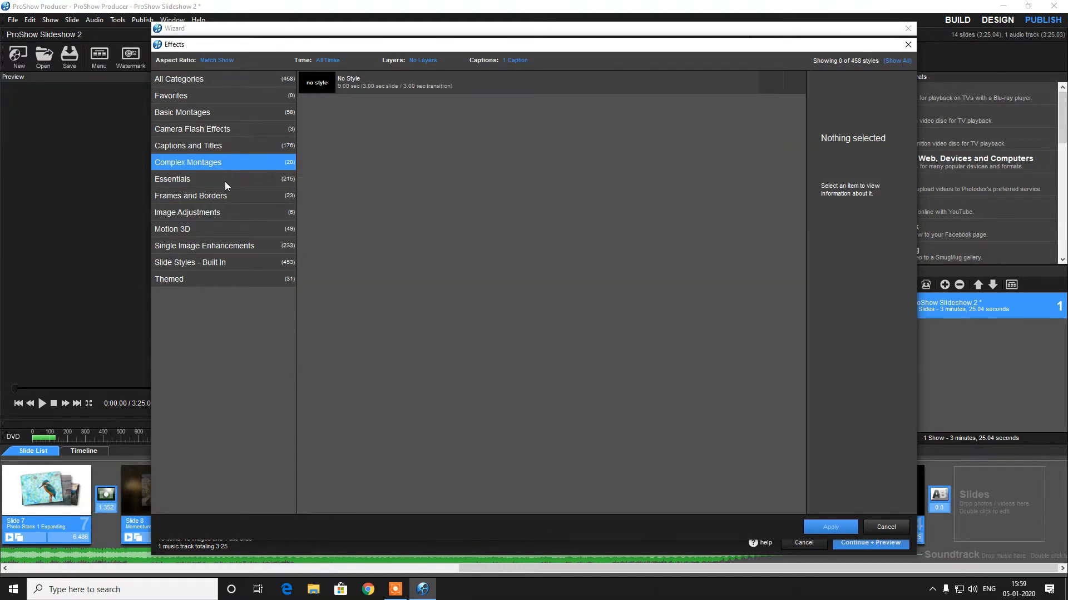
{"action": "left_click", "coordinate": [225, 180]}
{"action": "left_click", "coordinate": [349, 279]}
{"action": "scroll", "coordinate": [349, 279], "scroll_direction": "down", "scroll_amount": 3}
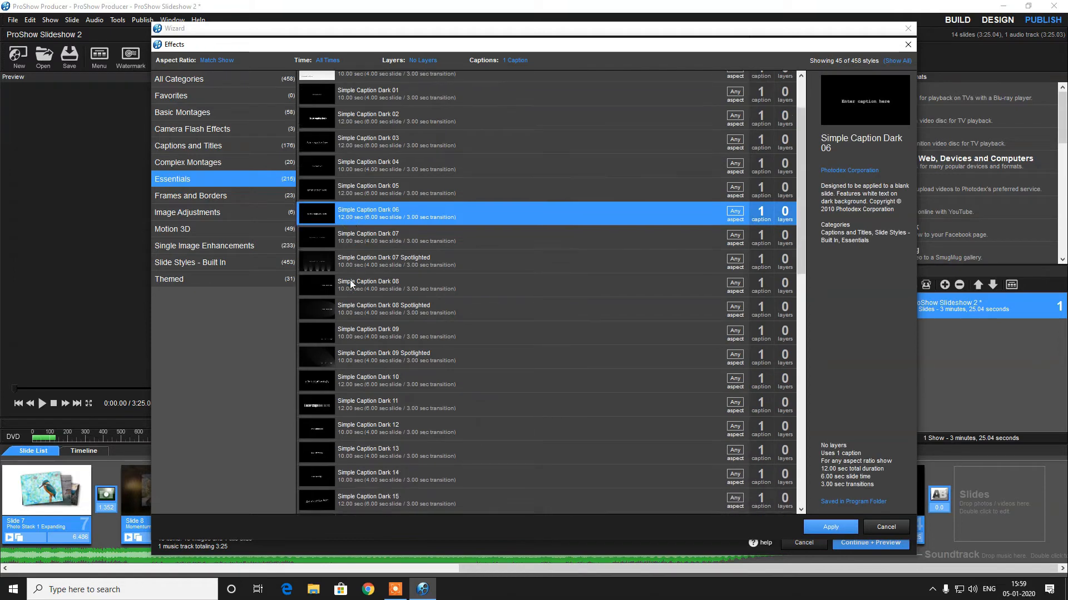
{"action": "left_click", "coordinate": [349, 279]}
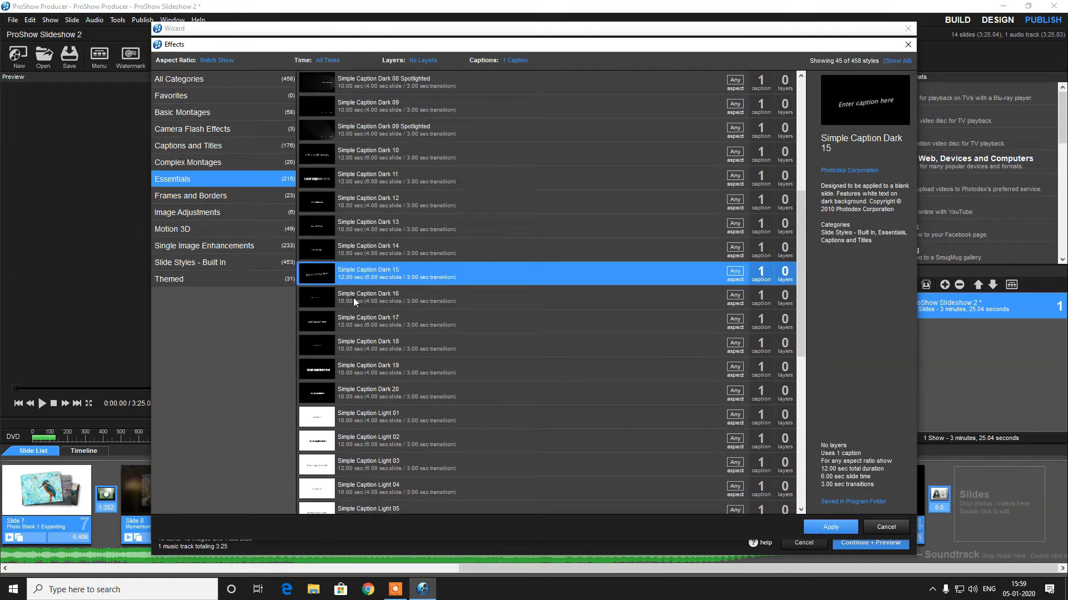
{"action": "left_click", "coordinate": [353, 298]}
{"action": "left_click", "coordinate": [368, 331]}
{"action": "double_click", "coordinate": [348, 298]}
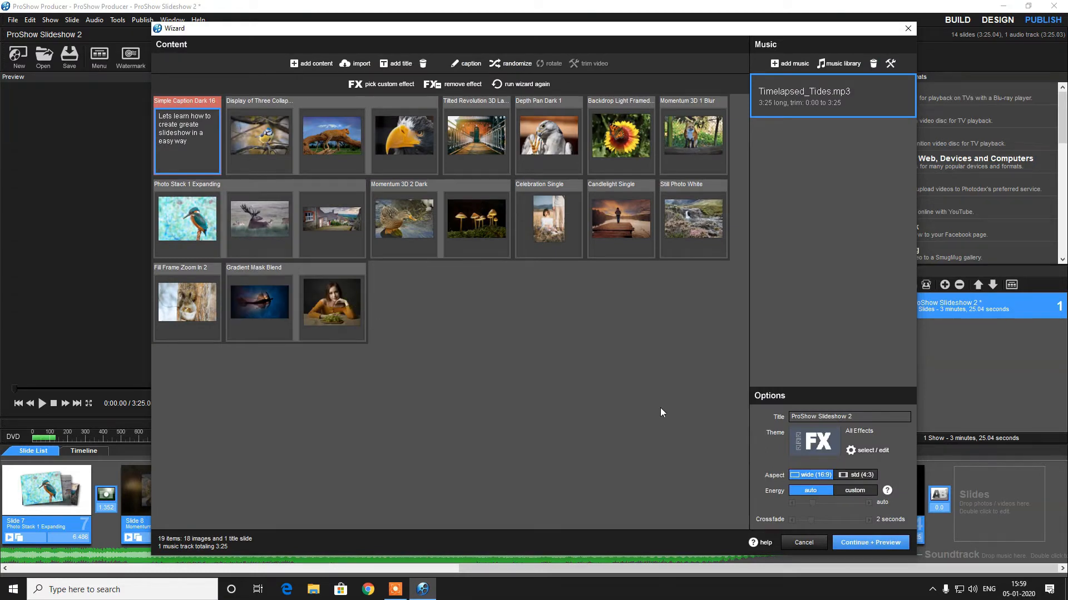
Preview the regenerated show and apply it, exiting the wizard
{"action": "left_click", "coordinate": [849, 541]}
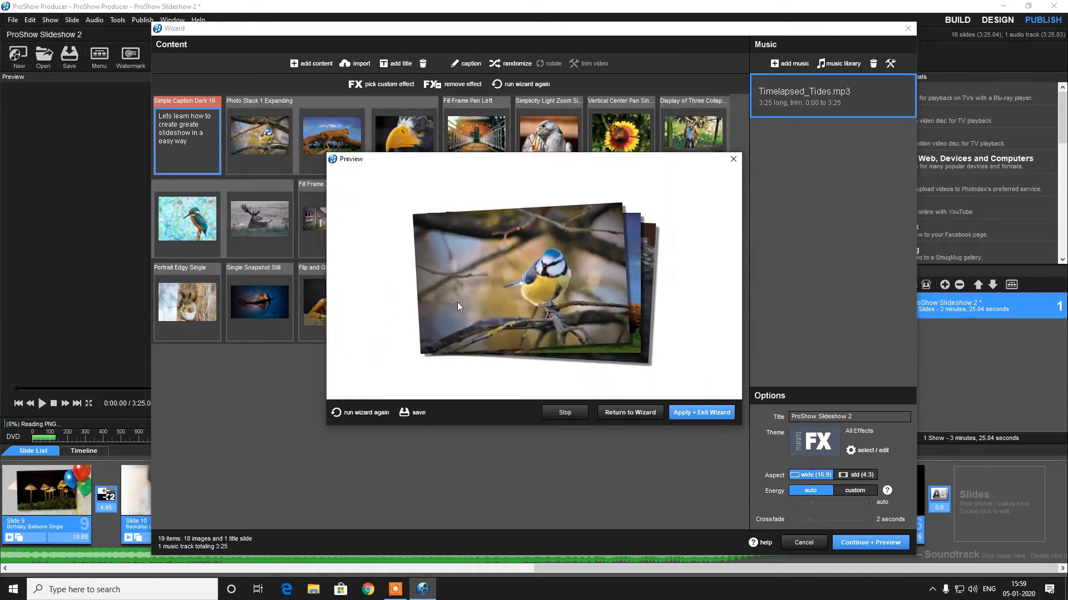
{"action": "left_click", "coordinate": [972, 589]}
{"action": "left_click_drag", "start_coordinate": [1001, 564], "coordinate": [943, 566]}
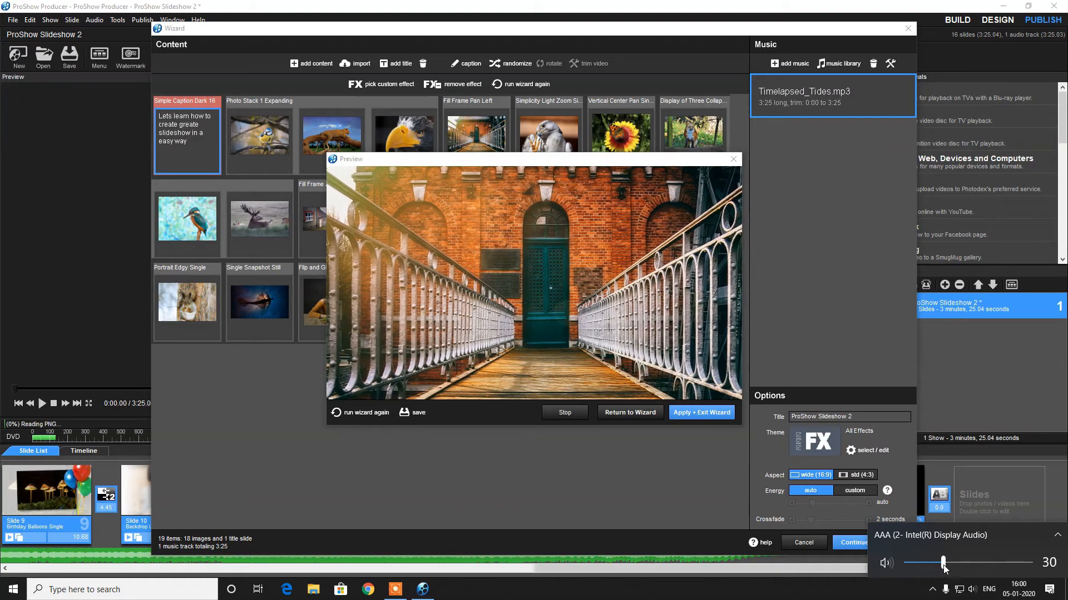
{"action": "left_click", "coordinate": [696, 486]}
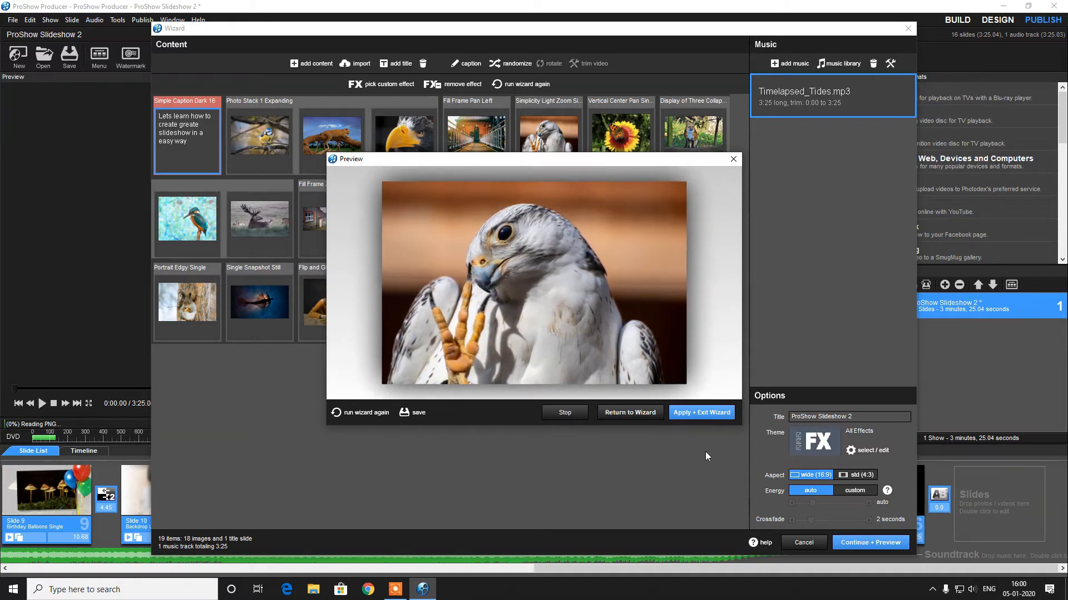
{"action": "left_click", "coordinate": [699, 415]}
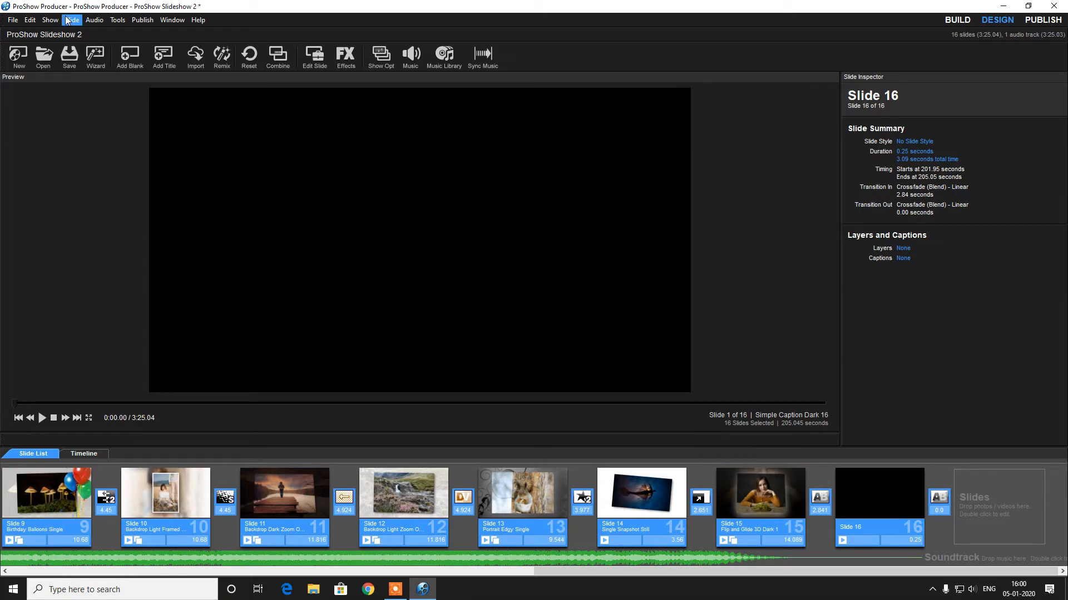
Start publishing the show as a video file for web and devices
{"action": "left_click", "coordinate": [142, 21]}
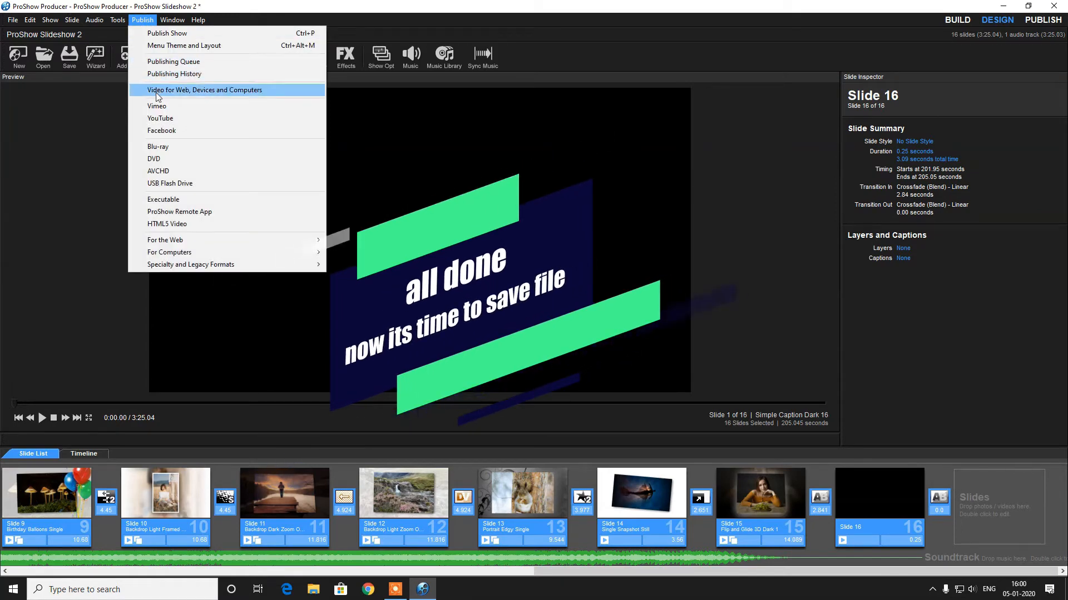
{"action": "left_click", "coordinate": [156, 38]}
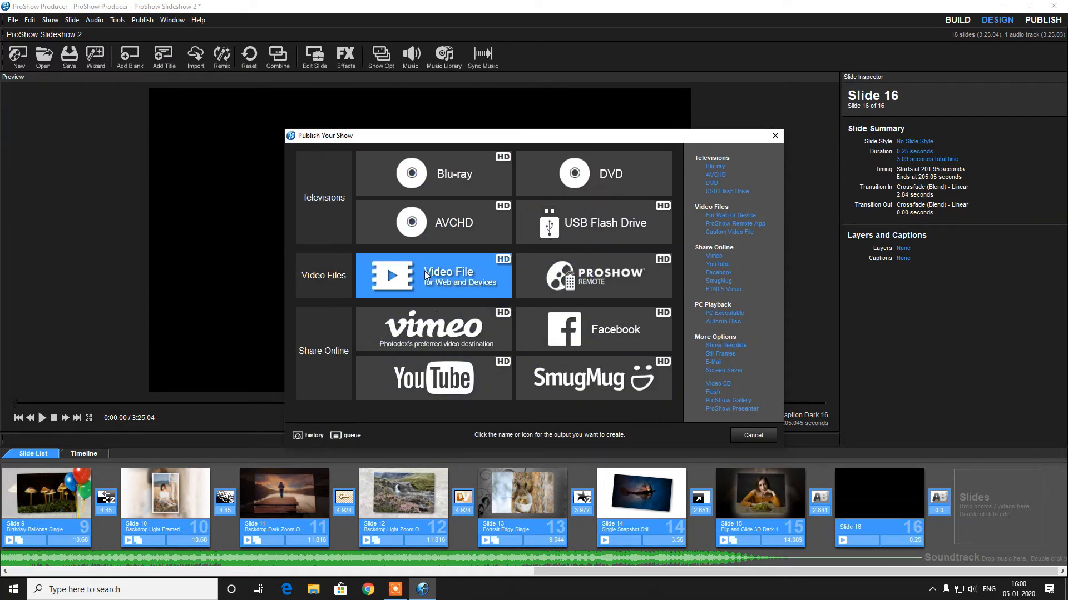
{"action": "left_click", "coordinate": [425, 274]}
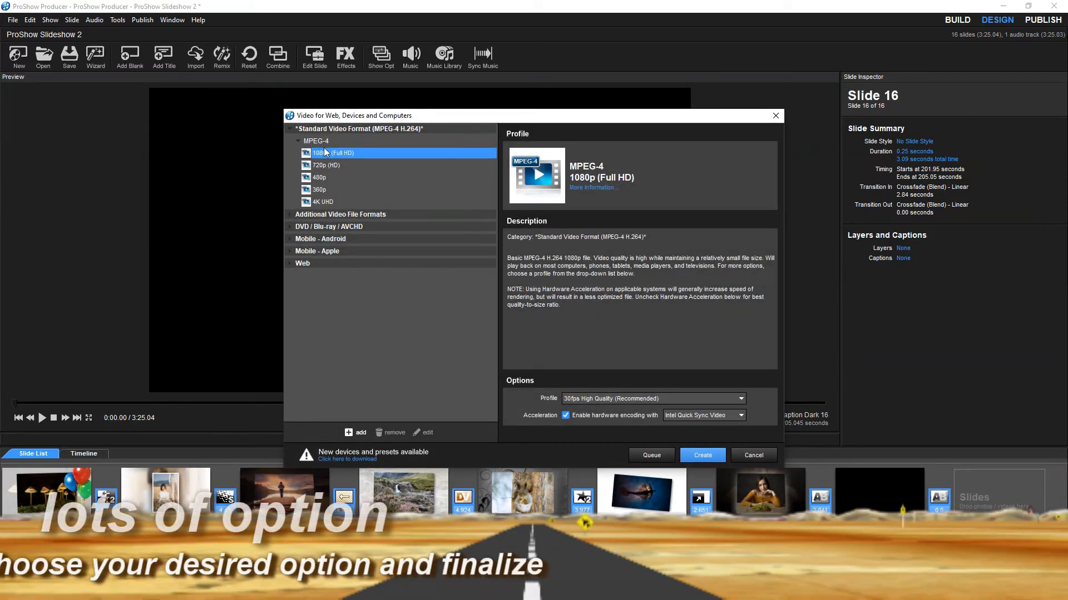
Browse the DVD / Blu-ray / AVCHD output formats
{"action": "left_click", "coordinate": [289, 226]}
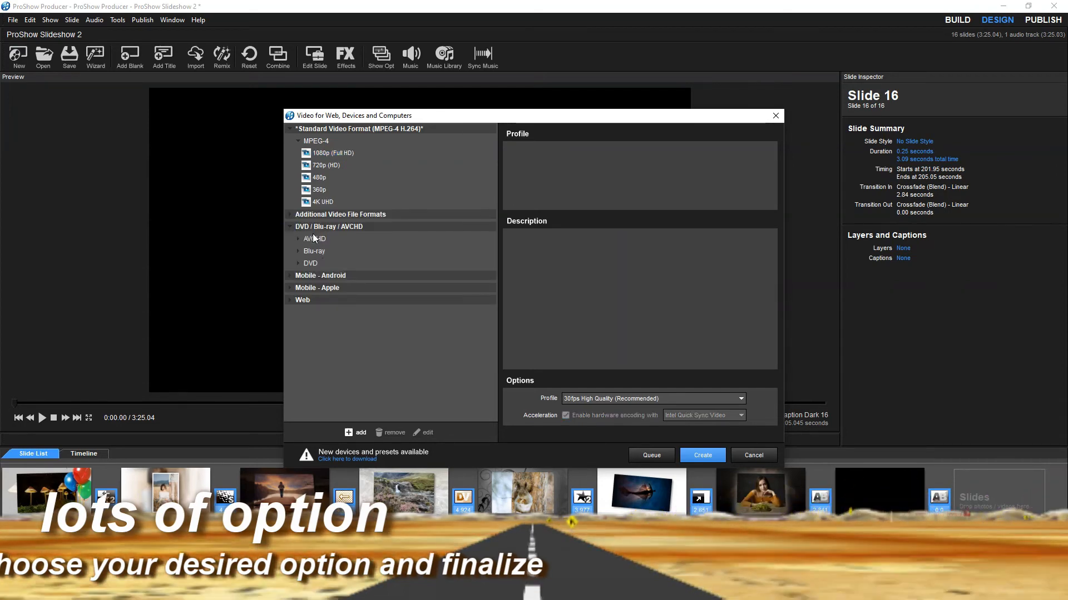
{"action": "left_click", "coordinate": [311, 228]}
{"action": "left_click", "coordinate": [293, 227]}
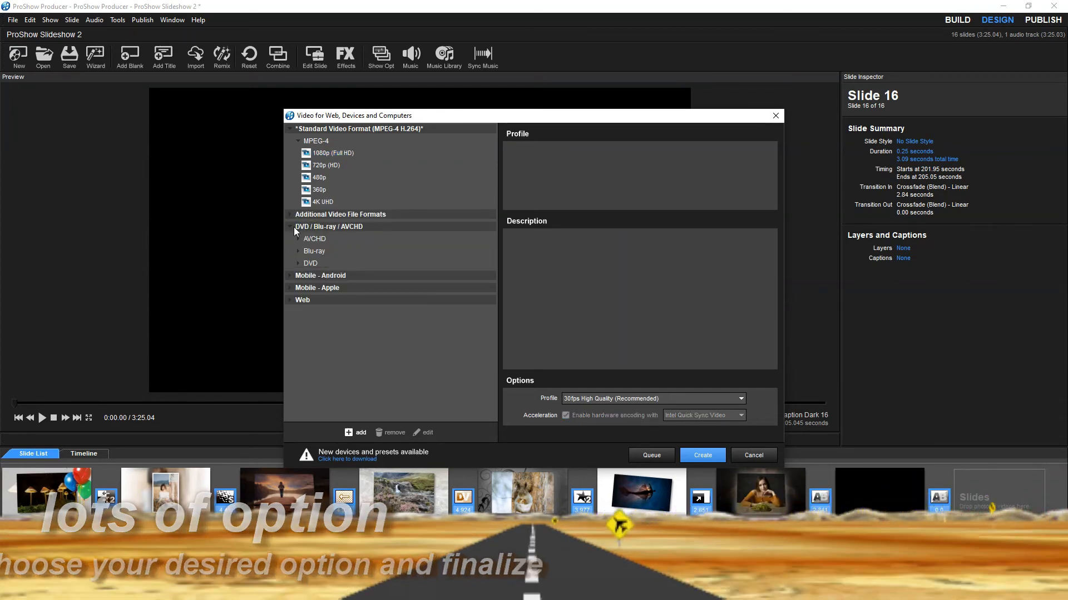
Export the show as an AVCHD NTSC 1080p24 video file saved to the Desktop
{"action": "left_click", "coordinate": [314, 239]}
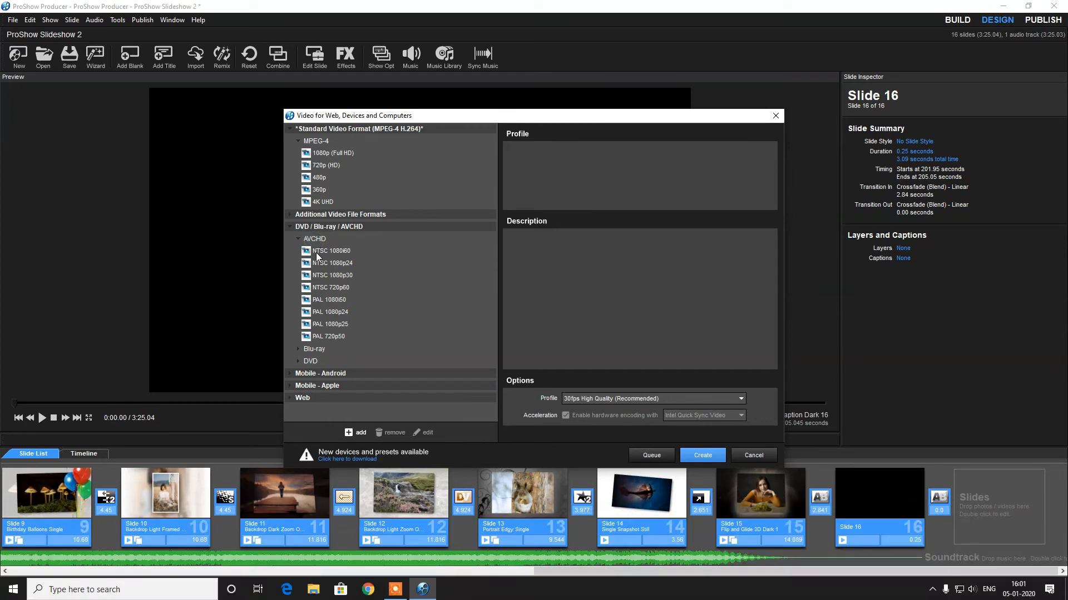
{"action": "left_click", "coordinate": [320, 265]}
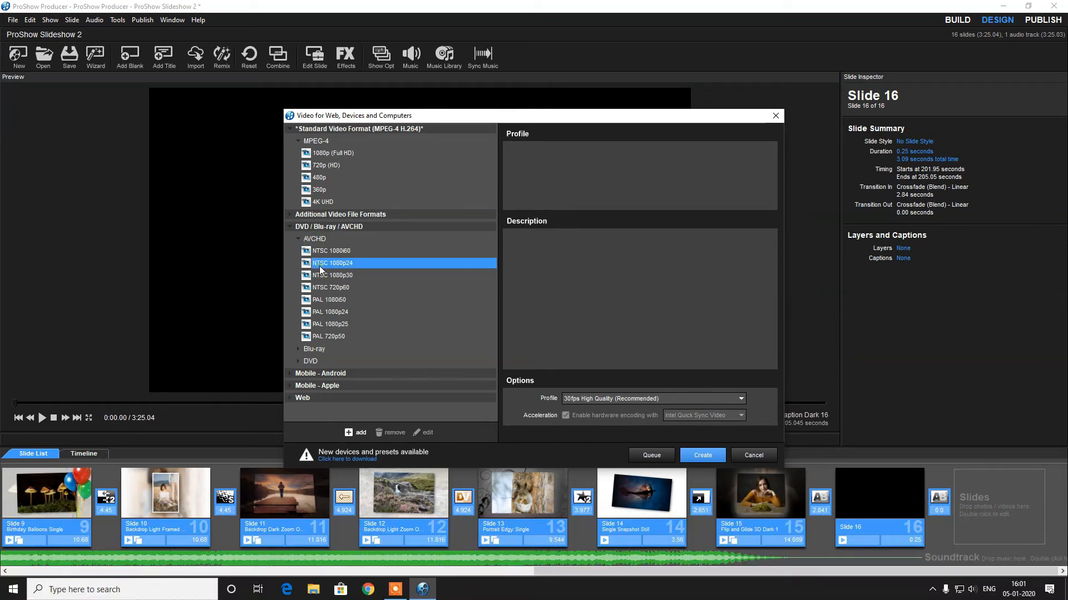
{"action": "left_click", "coordinate": [702, 456]}
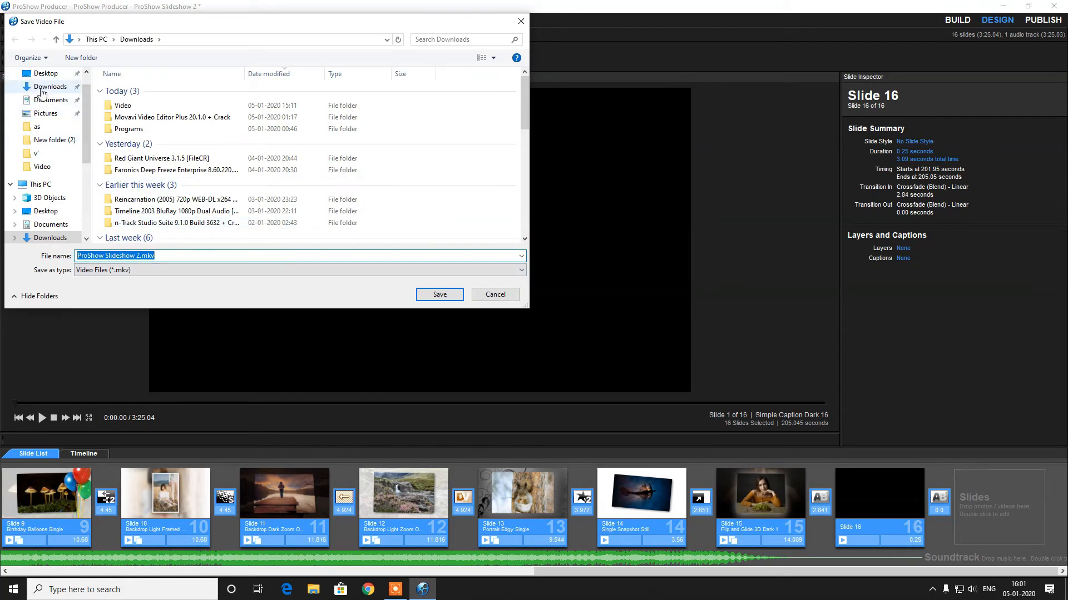
{"action": "left_click", "coordinate": [47, 74]}
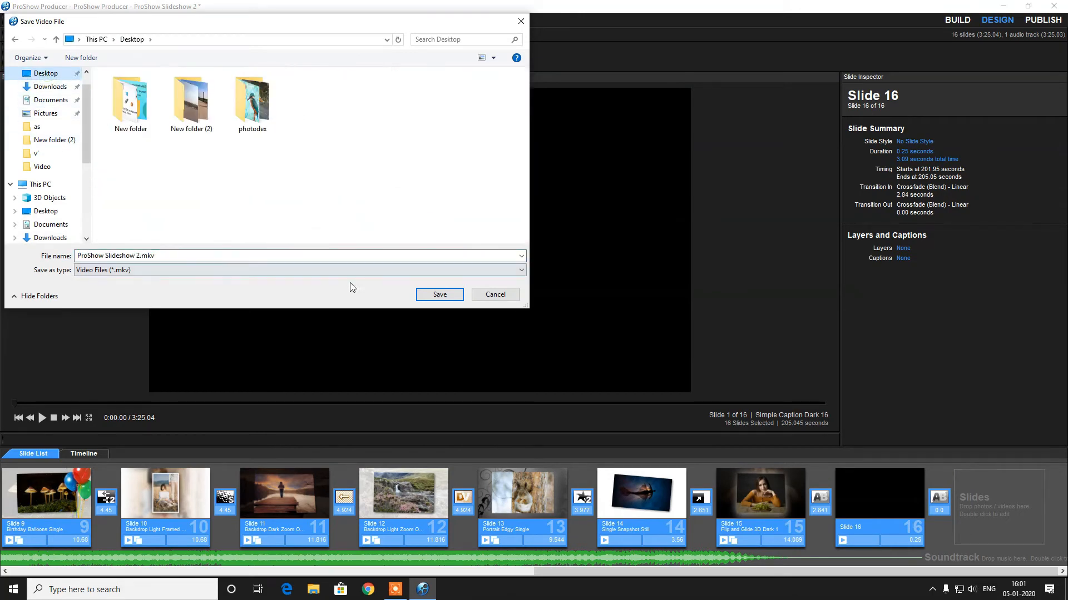
{"action": "left_click", "coordinate": [438, 294]}
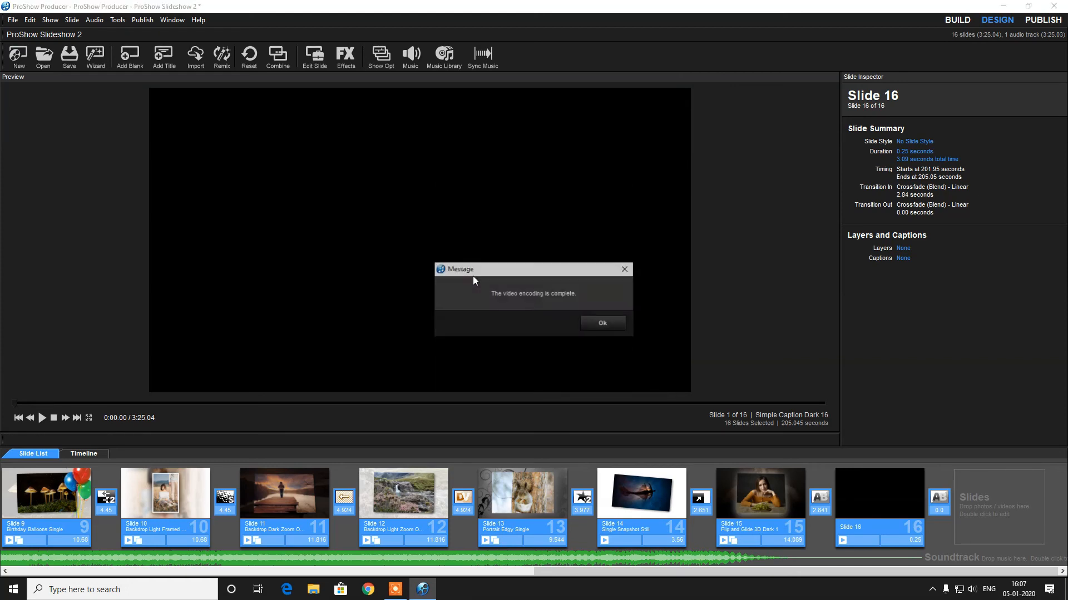
Dismiss the encoding message, close the program without saving the show changes, and minimize it
{"action": "left_click", "coordinate": [597, 322]}
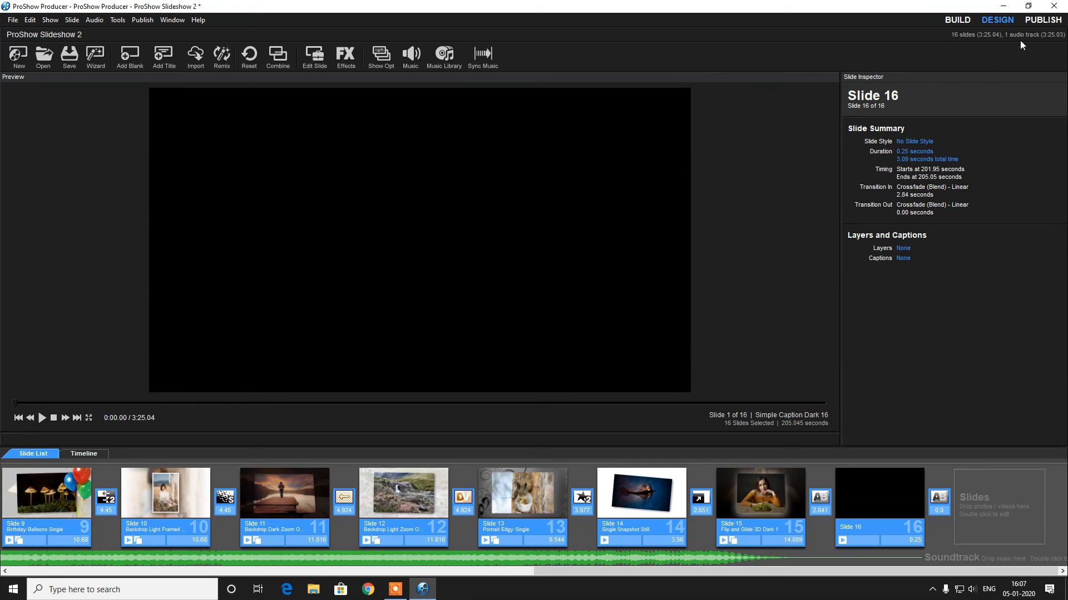
{"action": "left_click", "coordinate": [1054, 5]}
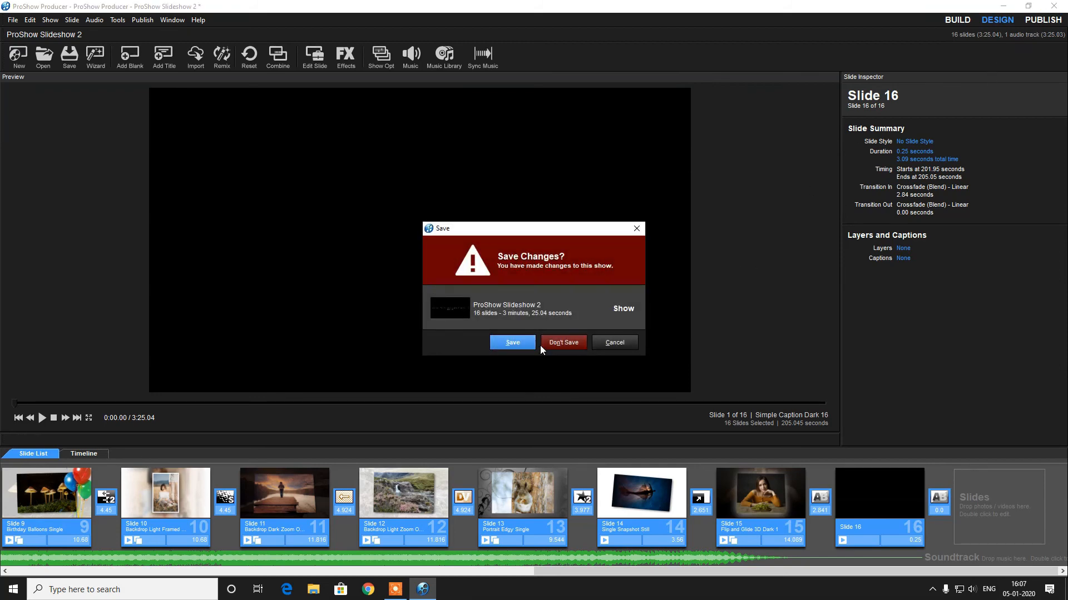
{"action": "left_click", "coordinate": [595, 344]}
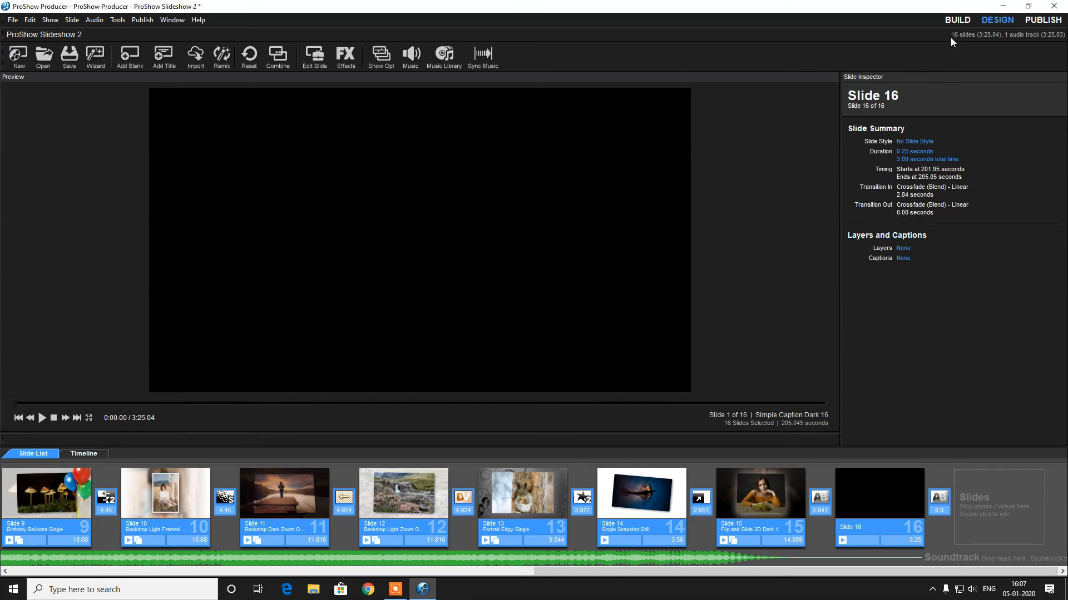
{"action": "left_click", "coordinate": [1003, 5]}
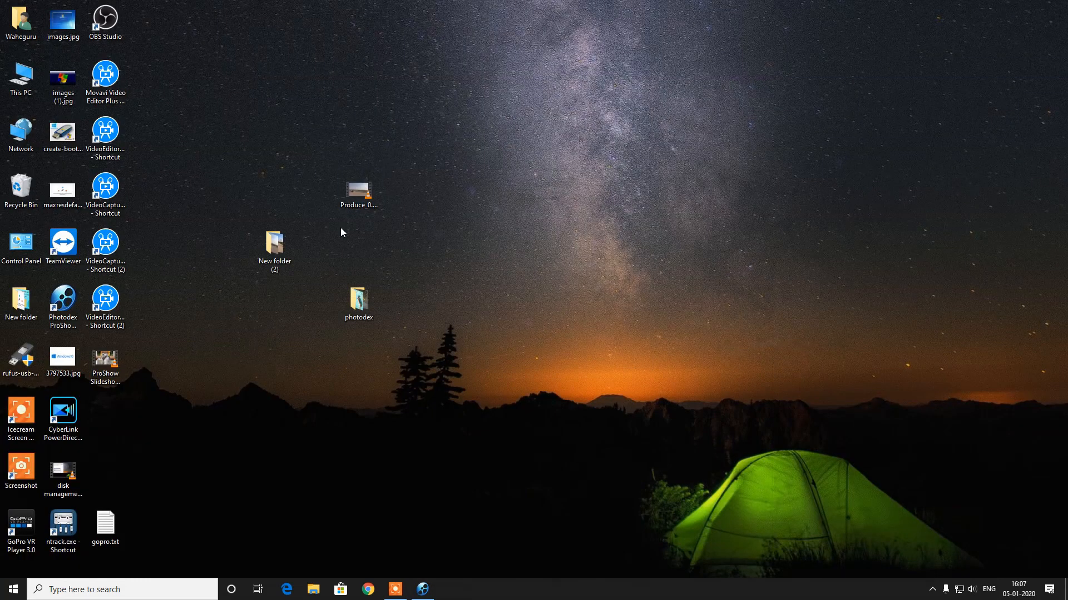
Open the exported ProShow Slideshow 2.mkv video from the desktop in VLC and play it full screen
{"action": "left_click", "coordinate": [119, 347]}
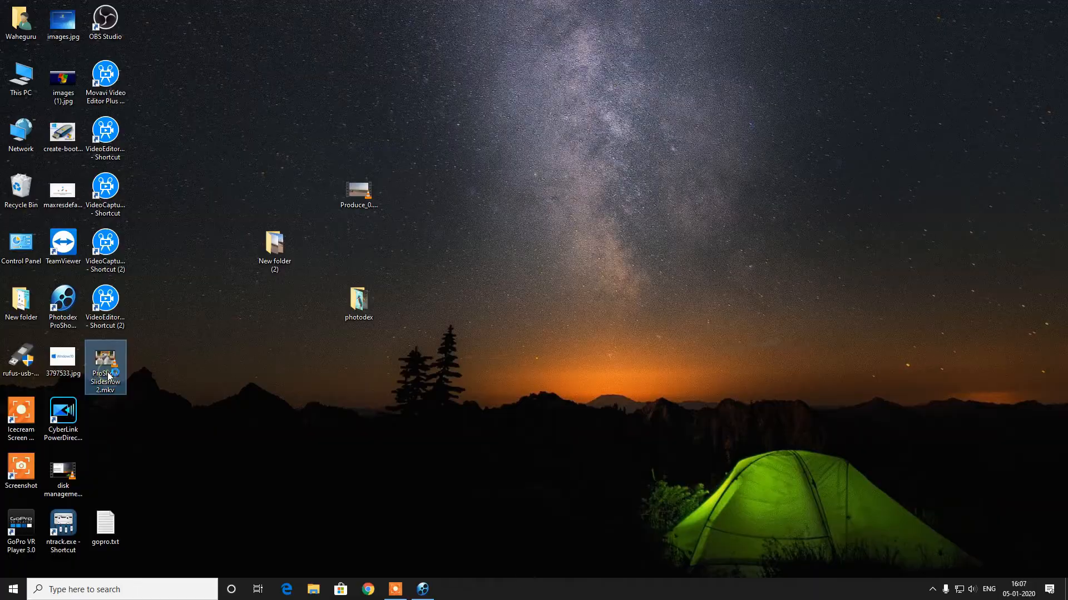
{"action": "double_click", "coordinate": [109, 376]}
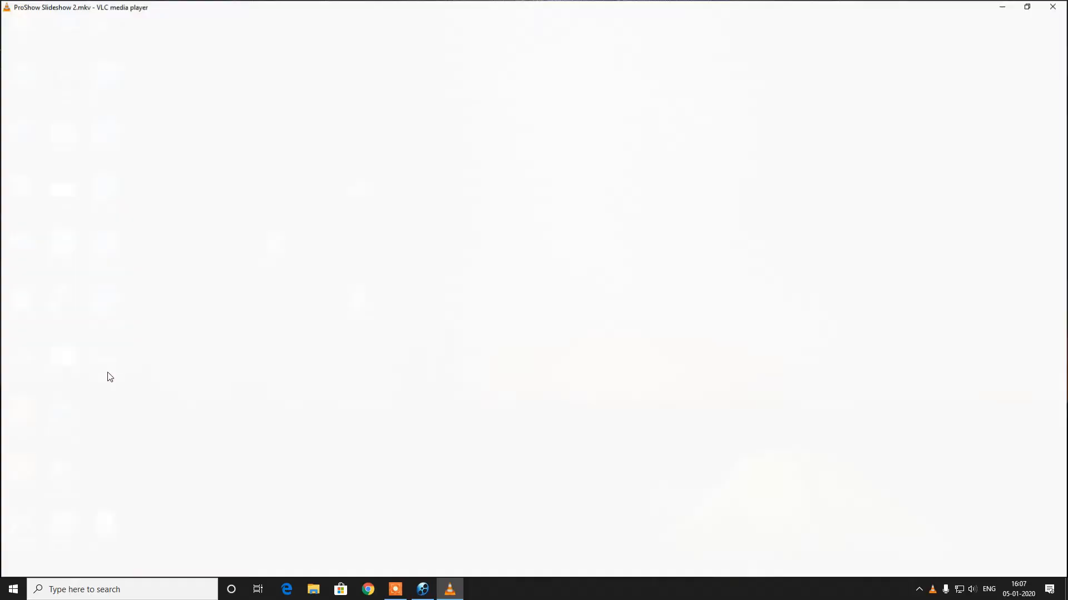
{"action": "double_click", "coordinate": [108, 372]}
Raise the playback volume to about 120% while watching the video full screen
{"action": "scroll", "coordinate": [108, 372], "scroll_direction": "up", "scroll_amount": 2}
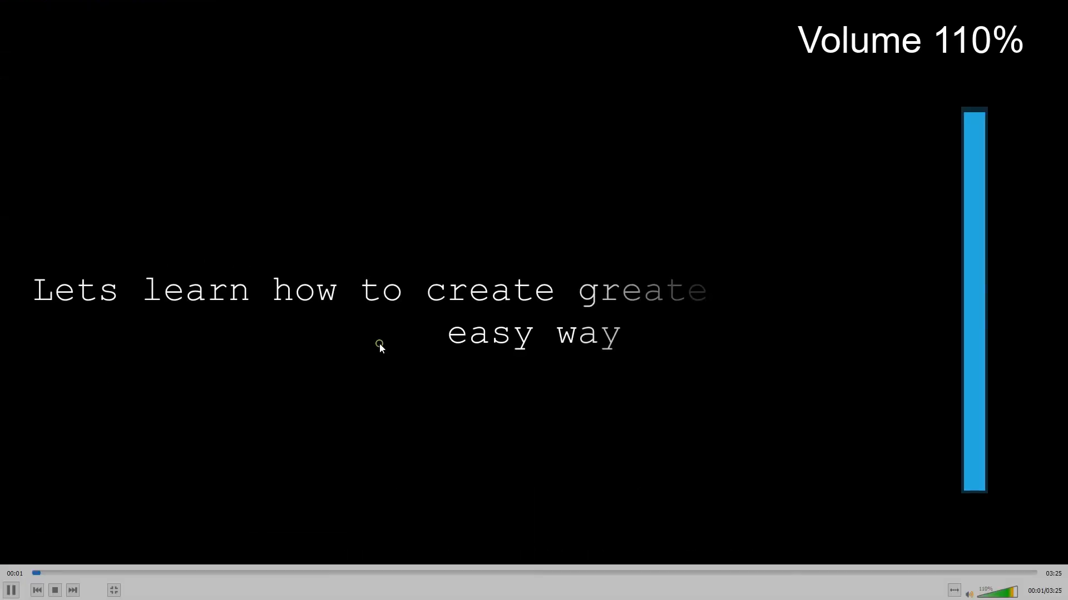
{"action": "scroll", "coordinate": [379, 343], "scroll_direction": "up", "scroll_amount": 2}
{"action": "double_click", "coordinate": [491, 390]}
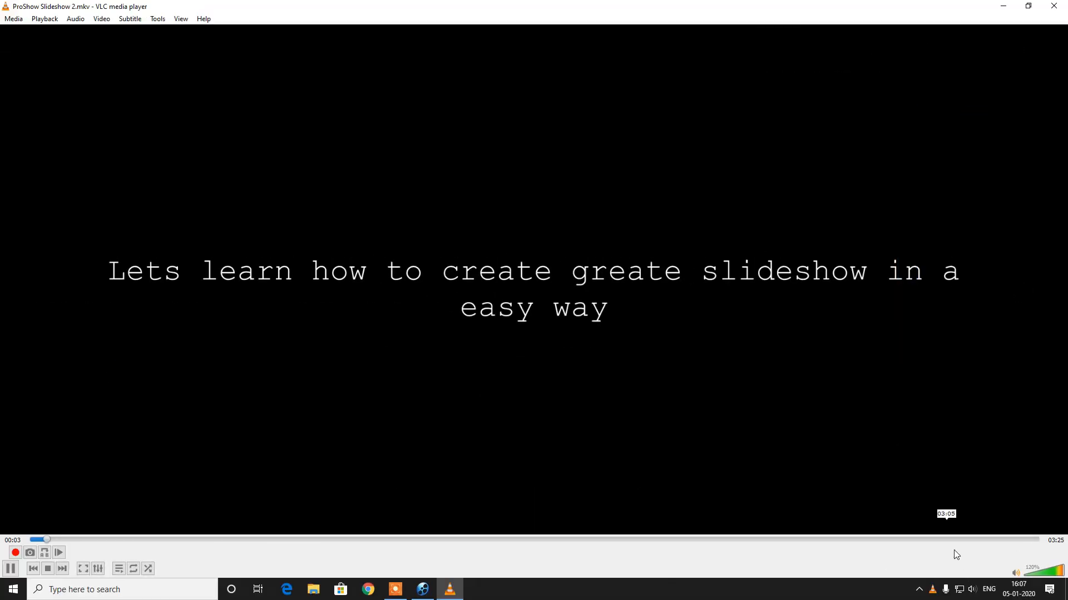
{"action": "left_click", "coordinate": [972, 590]}
{"action": "left_click_drag", "start_coordinate": [943, 564], "coordinate": [960, 563]}
{"action": "double_click", "coordinate": [715, 414]}
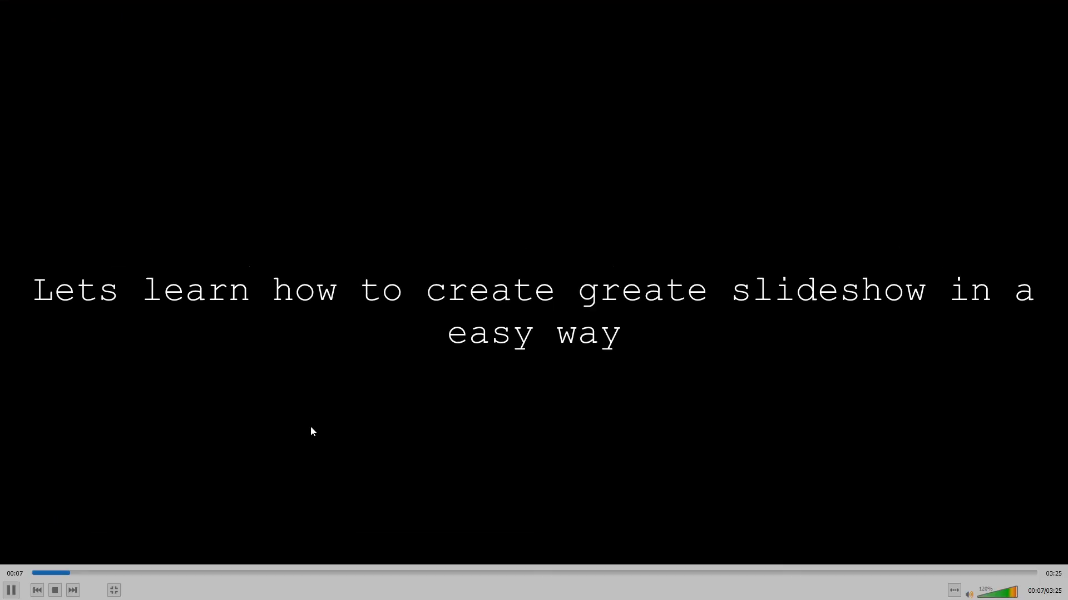
{"action": "scroll", "coordinate": [310, 427], "scroll_direction": "up", "scroll_amount": 1}
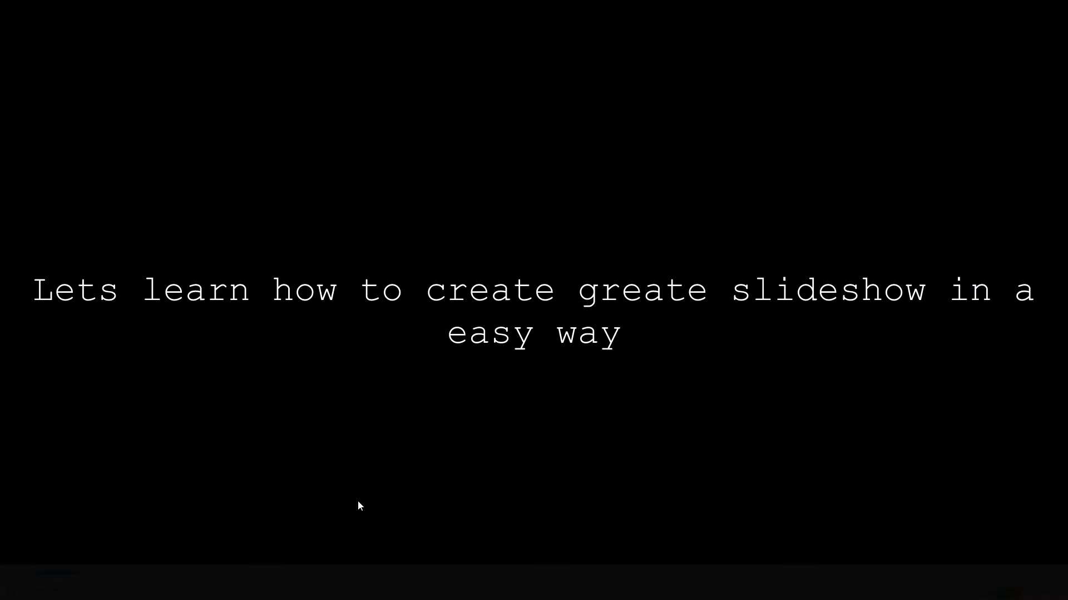